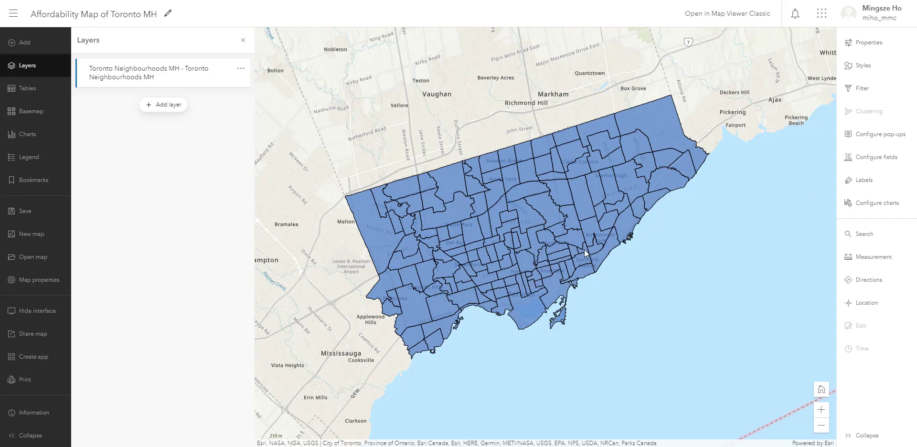
Step: Inspect the attribute popups of two Toronto neighbourhoods
{"action": "left_click", "coordinate": [468, 231]}
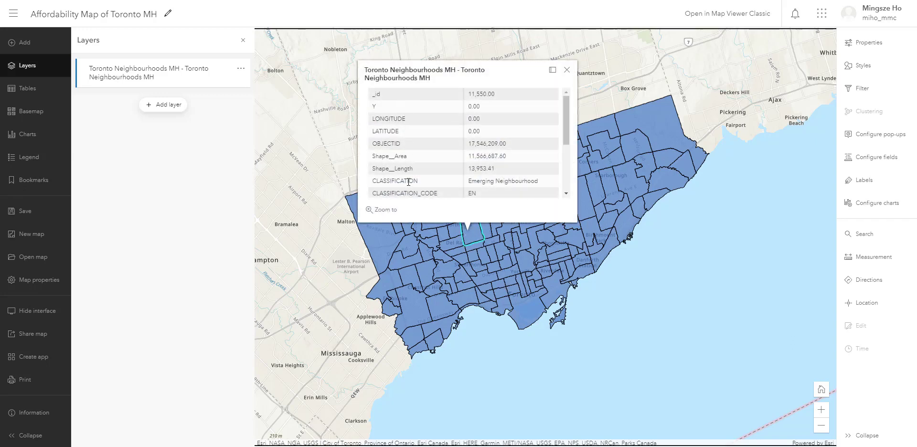
{"action": "scroll", "coordinate": [459, 130], "scroll_direction": "down", "scroll_amount": 3}
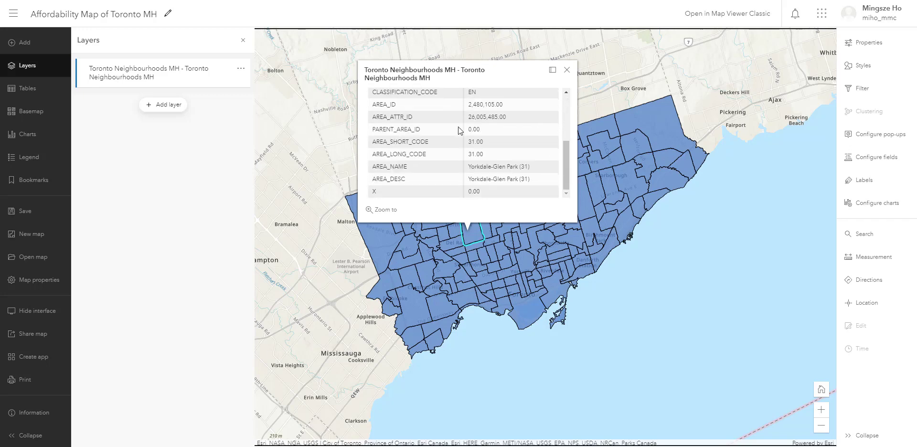
{"action": "left_click", "coordinate": [653, 172]}
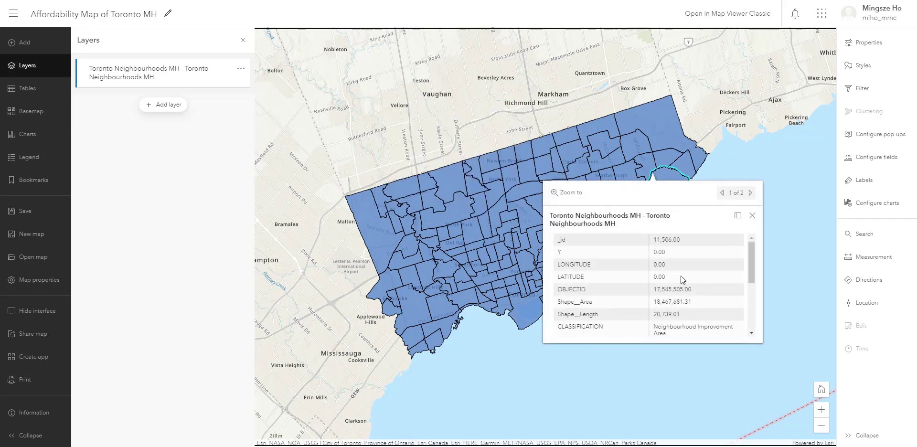
{"action": "scroll", "coordinate": [681, 280], "scroll_direction": "down", "scroll_amount": 3}
{"action": "scroll", "coordinate": [680, 285], "scroll_direction": "down", "scroll_amount": 2}
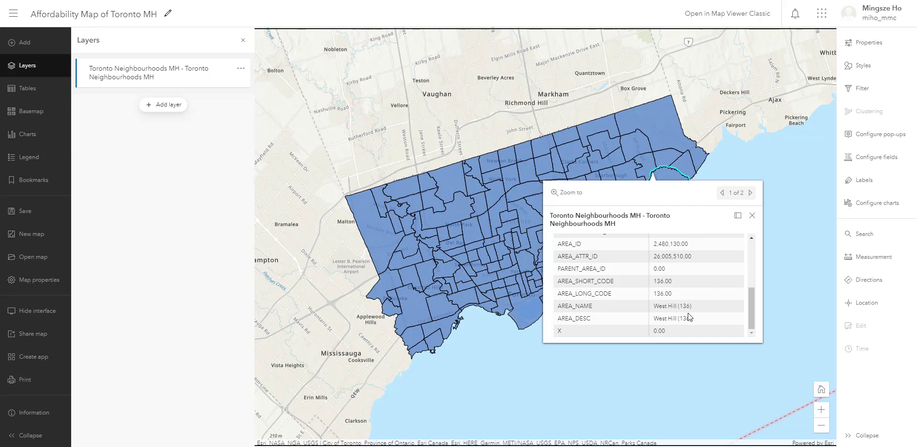
Step: Close the neighbourhood popup and open the map in Map Viewer Classic
{"action": "scroll", "coordinate": [688, 313], "scroll_direction": "up", "scroll_amount": 5}
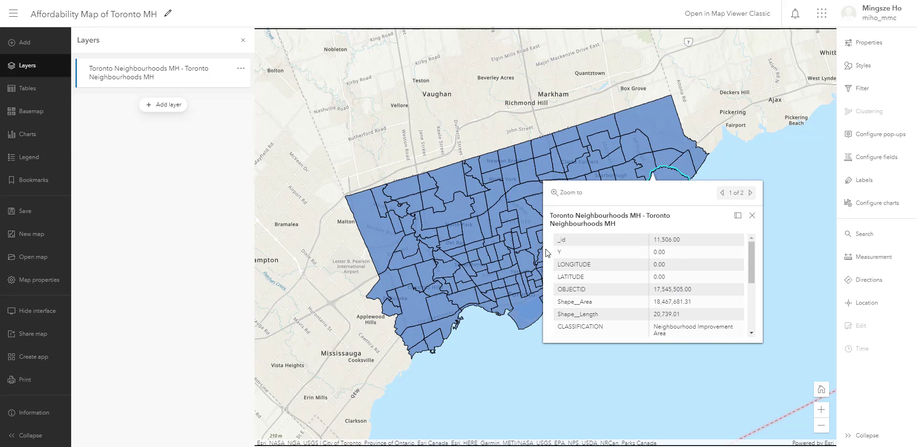
{"action": "left_click", "coordinate": [752, 215]}
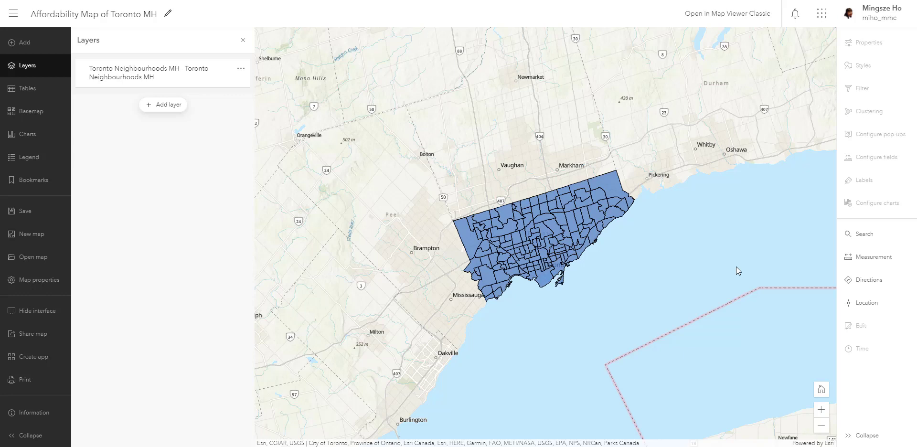
{"action": "left_click", "coordinate": [738, 23]}
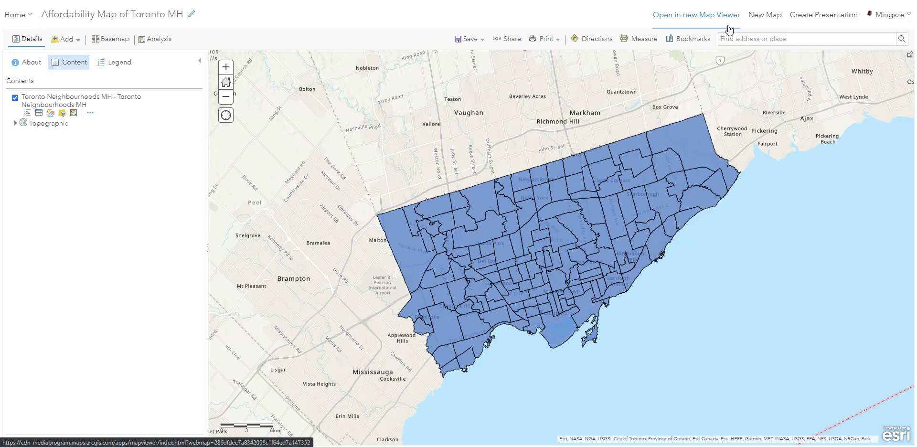
Step: Show the Perform Analysis panel with Summarize Data, Find Locations and Data Enrichment tools
{"action": "left_click", "coordinate": [155, 42]}
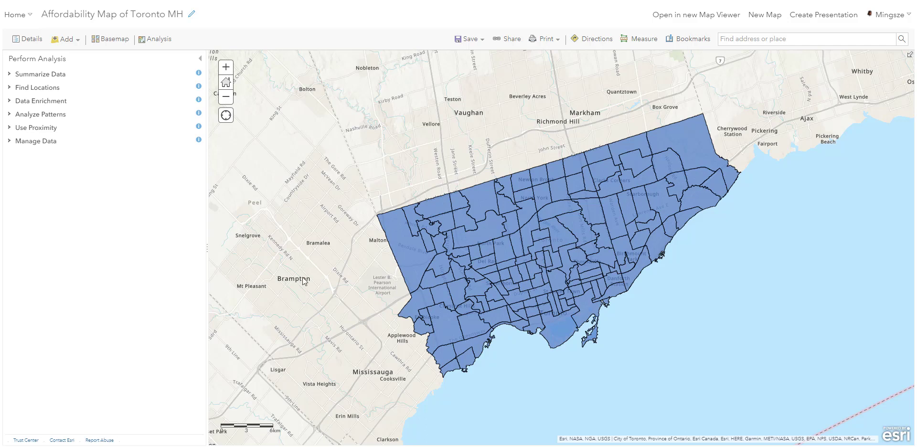
Step: Open Enrich Layer under Data Enrichment, review its help, and keep Toronto Neighbourhoods MH as input
{"action": "left_click", "coordinate": [79, 102]}
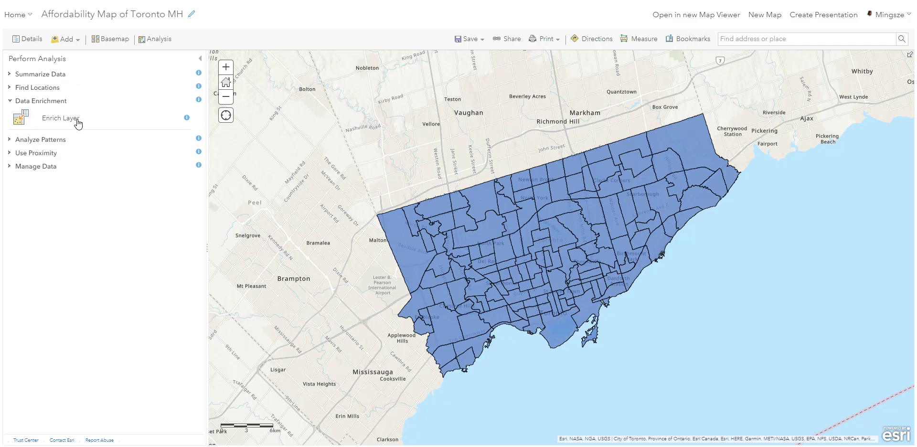
{"action": "left_click", "coordinate": [79, 125]}
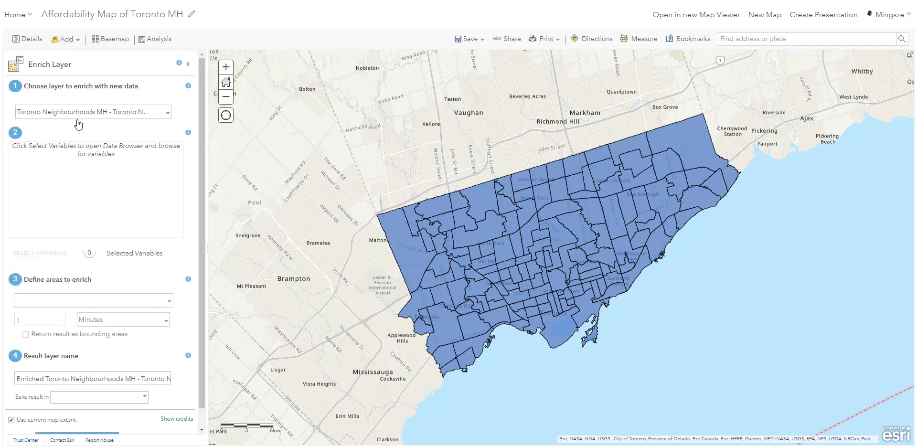
{"action": "left_click", "coordinate": [179, 63]}
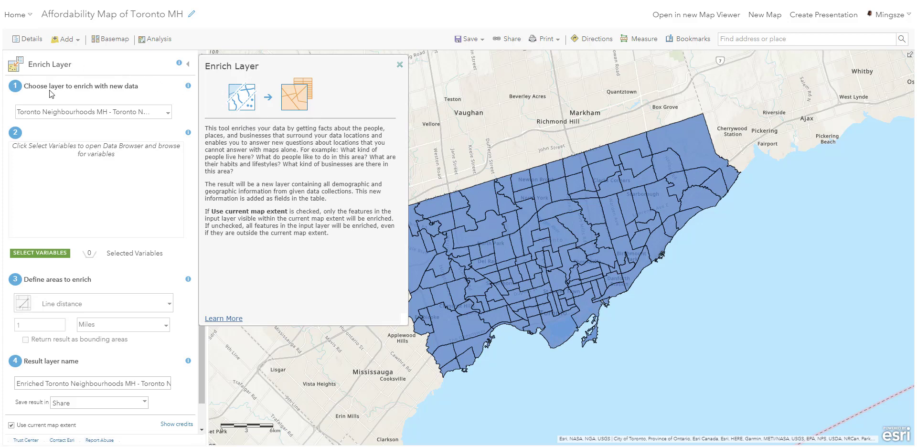
{"action": "left_click", "coordinate": [400, 65]}
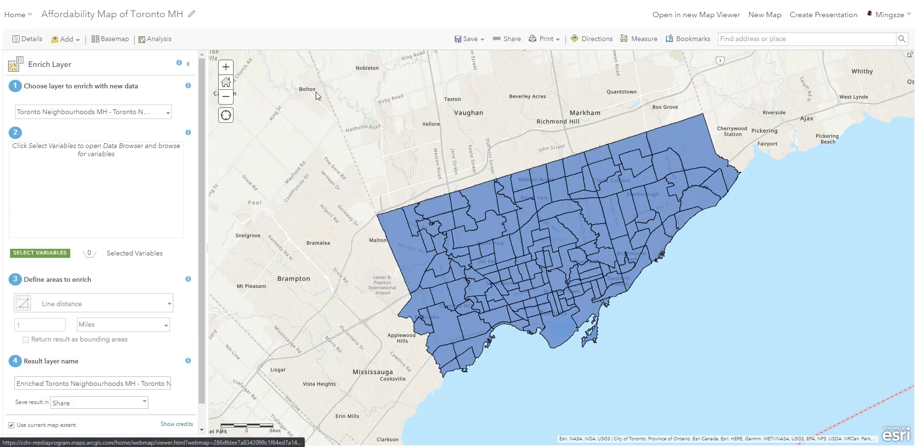
{"action": "left_click", "coordinate": [76, 115]}
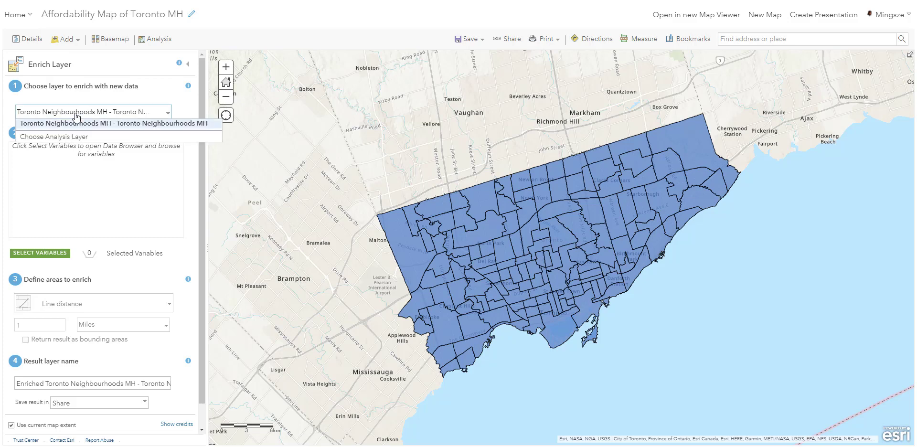
{"action": "left_click", "coordinate": [76, 115]}
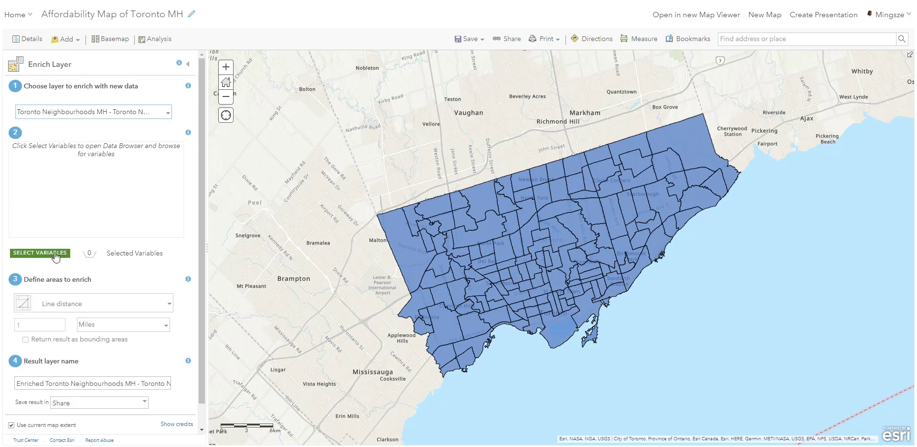
Step: Select 2020 Household Median Income from Income > Household Income, then return to the category grid
{"action": "left_click", "coordinate": [55, 255]}
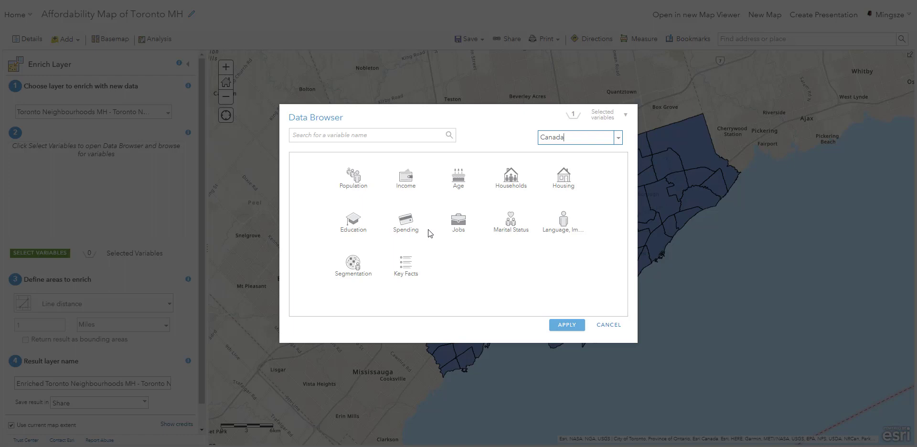
{"action": "left_click", "coordinate": [411, 190]}
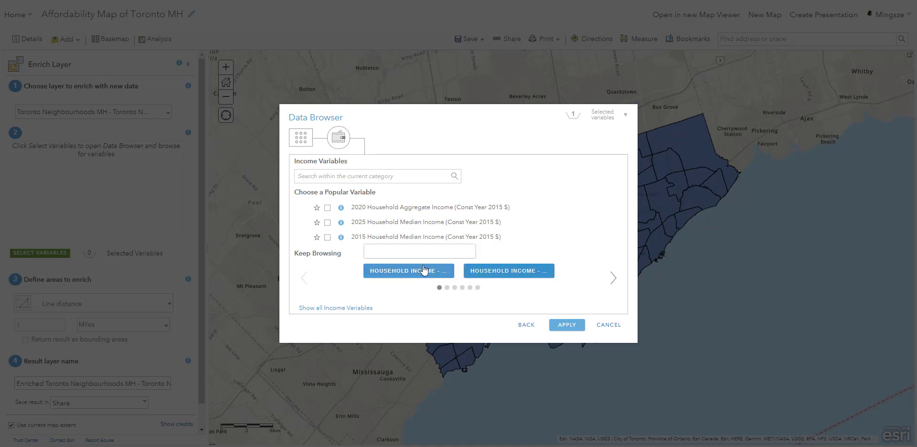
{"action": "left_click", "coordinate": [494, 271]}
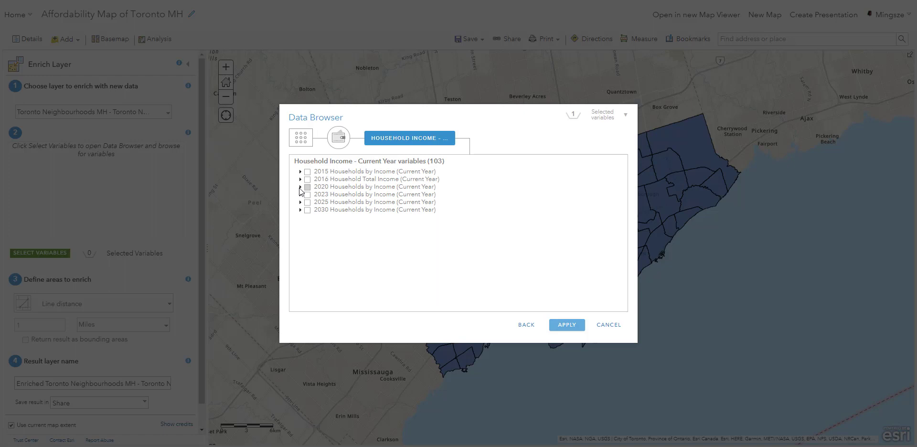
{"action": "left_click", "coordinate": [300, 187]}
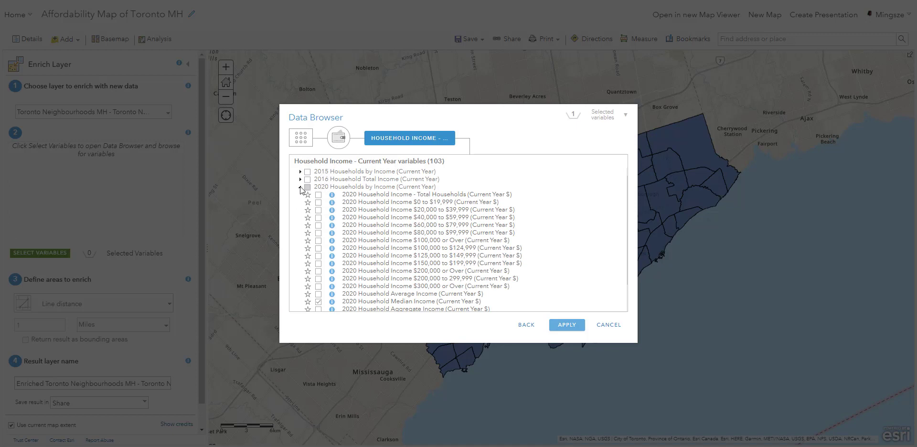
{"action": "left_click", "coordinate": [300, 187]}
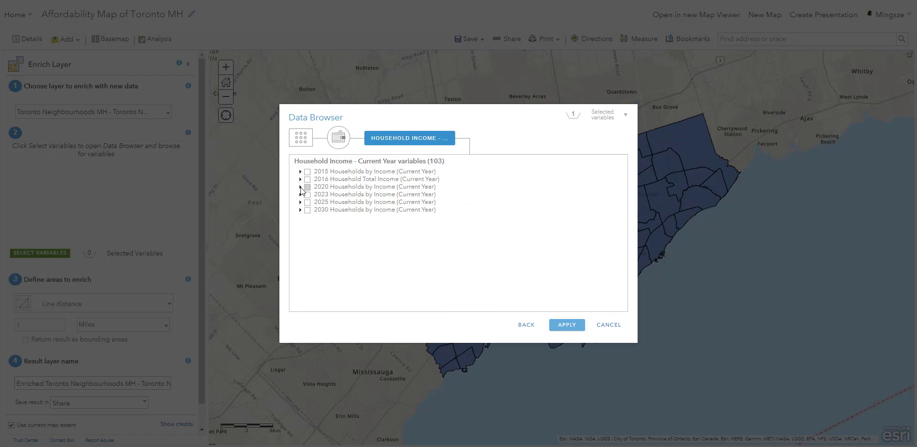
{"action": "left_click", "coordinate": [300, 187]}
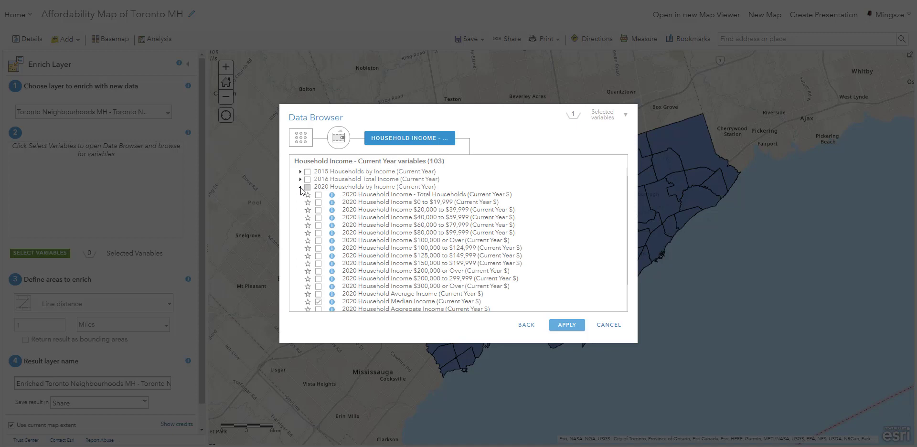
{"action": "mouse_move", "coordinate": [331, 208]}
{"action": "left_click", "coordinate": [318, 302]}
{"action": "scroll", "coordinate": [456, 307], "scroll_direction": "down", "scroll_amount": 2}
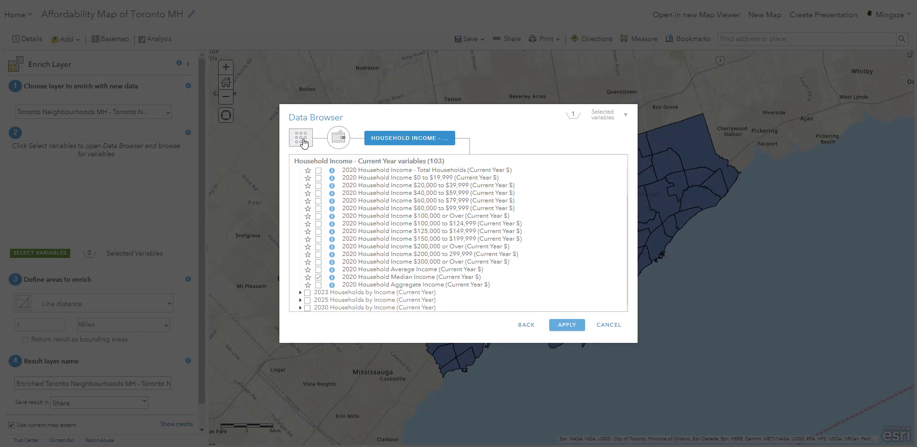
{"action": "left_click", "coordinate": [302, 142]}
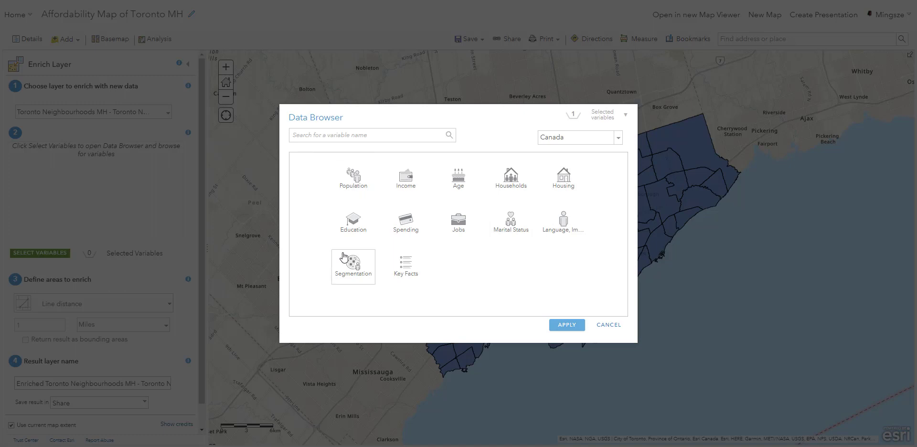
Step: Check all four 2020 Occupied Private Dwellings by Tenure variables under Housing > Tenure
{"action": "left_click", "coordinate": [562, 191]}
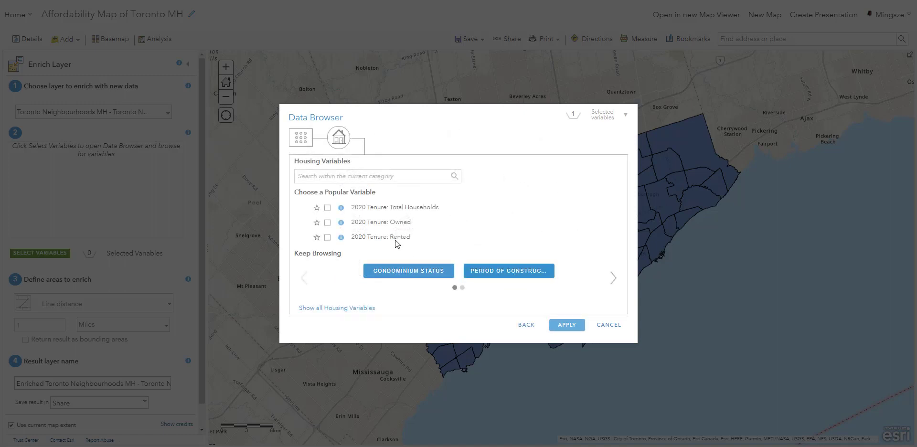
{"action": "left_click", "coordinate": [614, 280]}
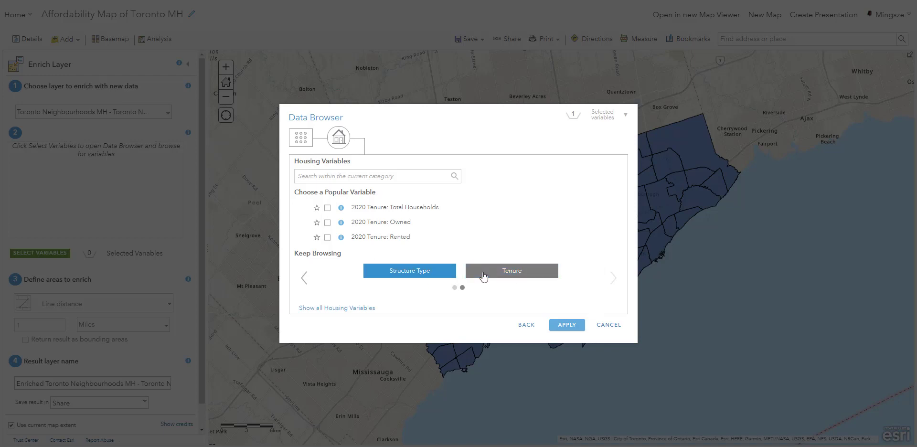
{"action": "left_click", "coordinate": [519, 277]}
{"action": "left_click", "coordinate": [300, 187]}
{"action": "left_click", "coordinate": [307, 187]}
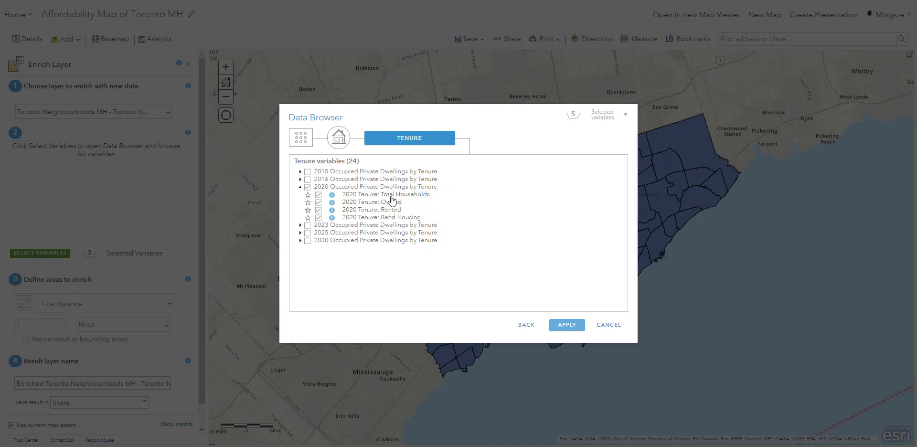
{"action": "left_click", "coordinate": [301, 140]}
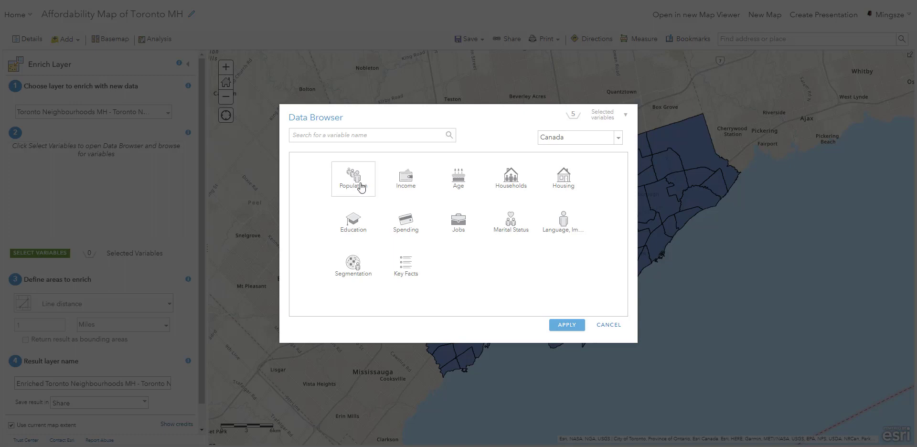
Step: Add 2020 Total Population and apply all six variables to the Enrich Layer panel
{"action": "left_click", "coordinate": [360, 188]}
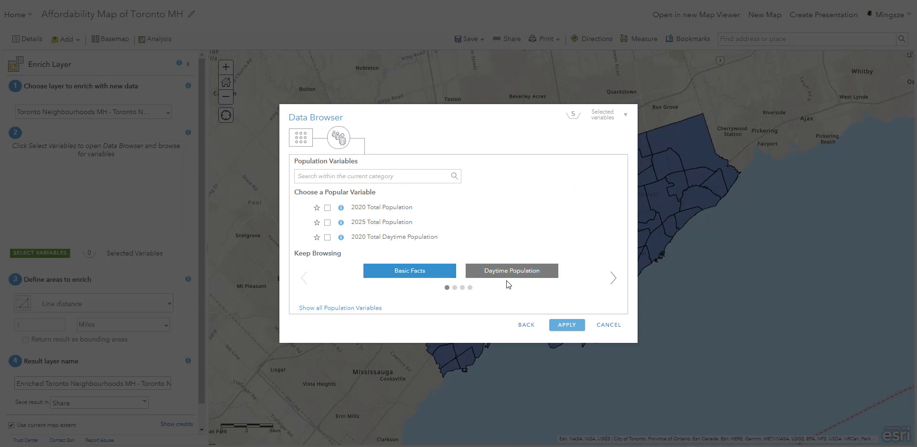
{"action": "left_click", "coordinate": [327, 208]}
{"action": "left_click", "coordinate": [567, 325]}
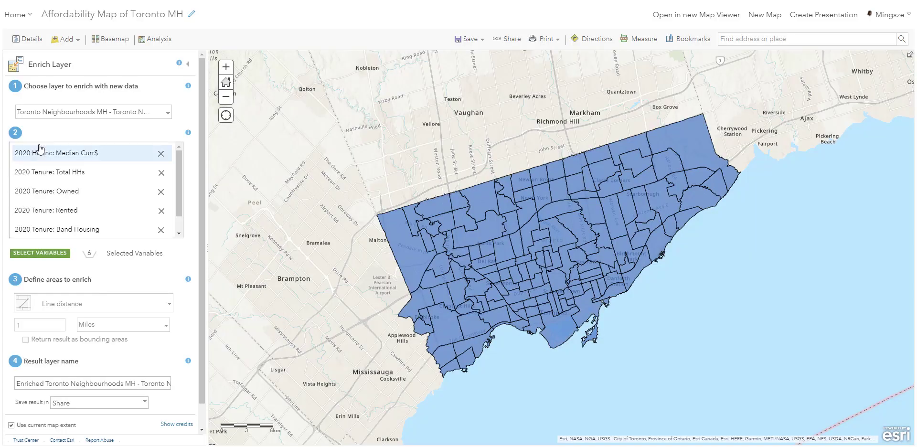
{"action": "scroll", "coordinate": [59, 205], "scroll_direction": "down", "scroll_amount": 1}
{"action": "scroll", "coordinate": [59, 205], "scroll_direction": "down", "scroll_amount": 1}
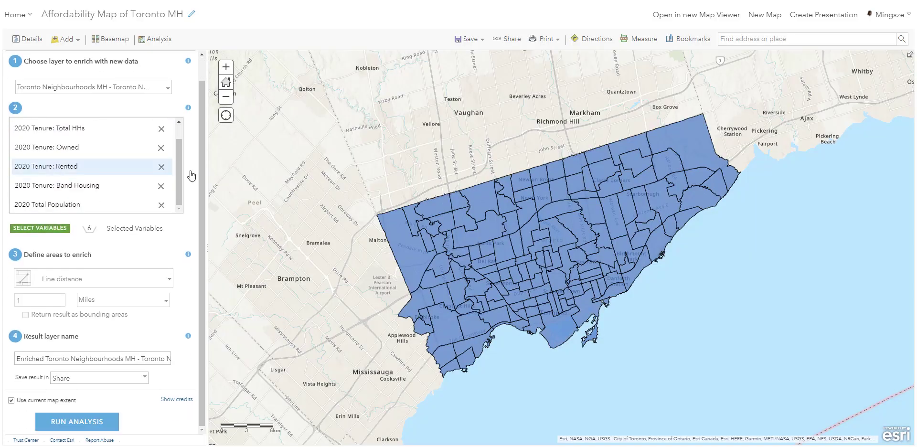
{"action": "scroll", "coordinate": [113, 189], "scroll_direction": "up", "scroll_amount": 1}
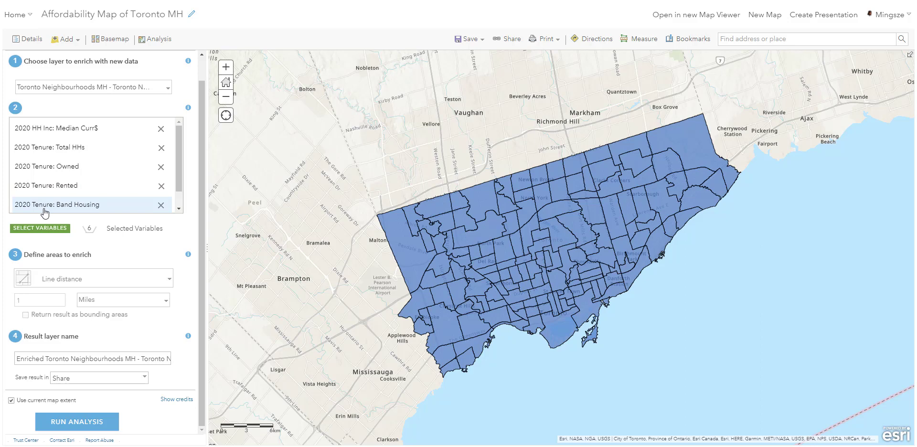
{"action": "scroll", "coordinate": [48, 206], "scroll_direction": "down", "scroll_amount": 1}
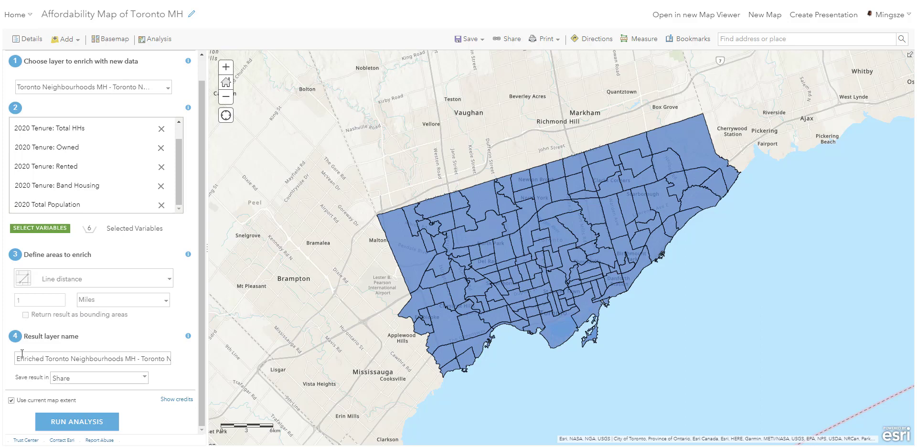
Step: Rename the result layer to 'Toronto Neighbourhoods Demographic - MH'
{"action": "left_click", "coordinate": [57, 359]}
{"action": "left_click", "coordinate": [47, 358]}
{"action": "left_click_drag", "start_coordinate": [47, 358], "coordinate": [4, 363]}
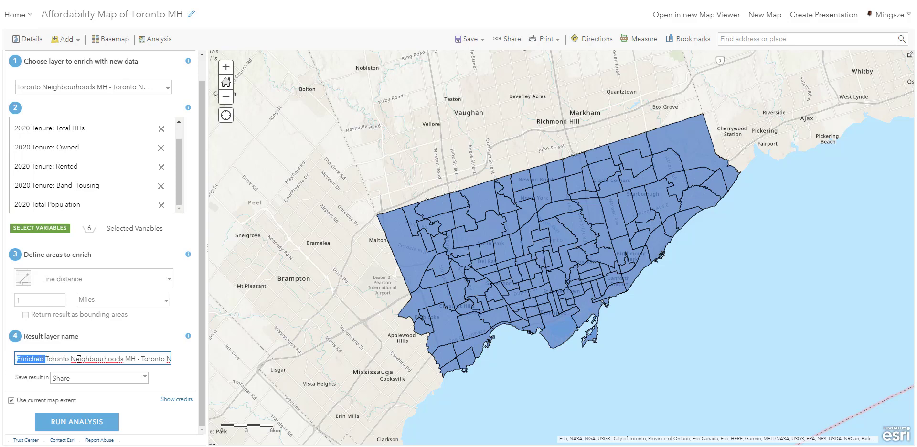
{"action": "key", "text": "BackSpace"}
{"action": "left_click", "coordinate": [111, 359]}
{"action": "key", "text": "shift+End"}
{"action": "key", "text": "BackSpace"}
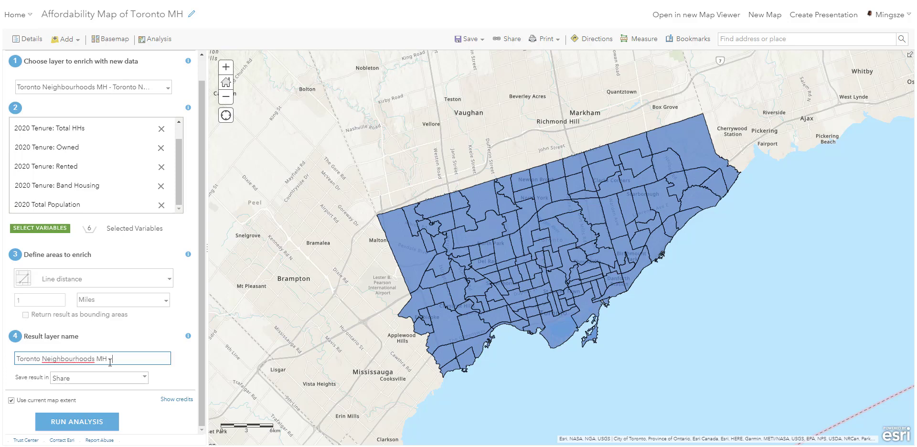
{"action": "left_click_drag", "start_coordinate": [96, 358], "coordinate": [150, 359]}
{"action": "key", "text": "BackSpace"}
{"action": "type", "text": "Demographic - MH"}
{"action": "left_click", "coordinate": [22, 407]}
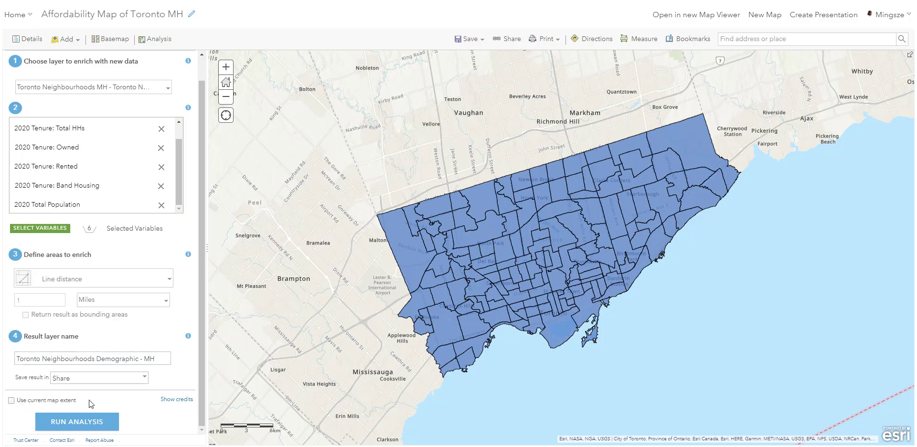
Step: Turn off Use current map extent and show credits: 140 records costing 8.4 credits
{"action": "scroll", "coordinate": [526, 293], "scroll_direction": "up", "scroll_amount": 5}
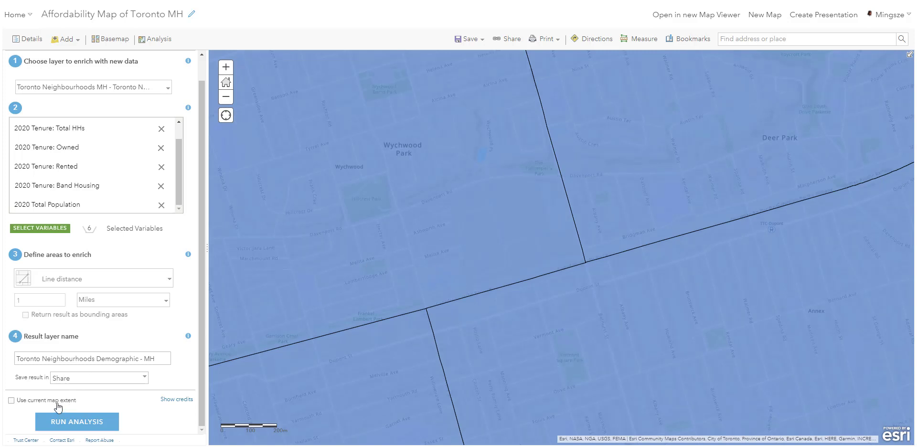
{"action": "left_click", "coordinate": [11, 402]}
{"action": "scroll", "coordinate": [452, 328], "scroll_direction": "down", "scroll_amount": 5}
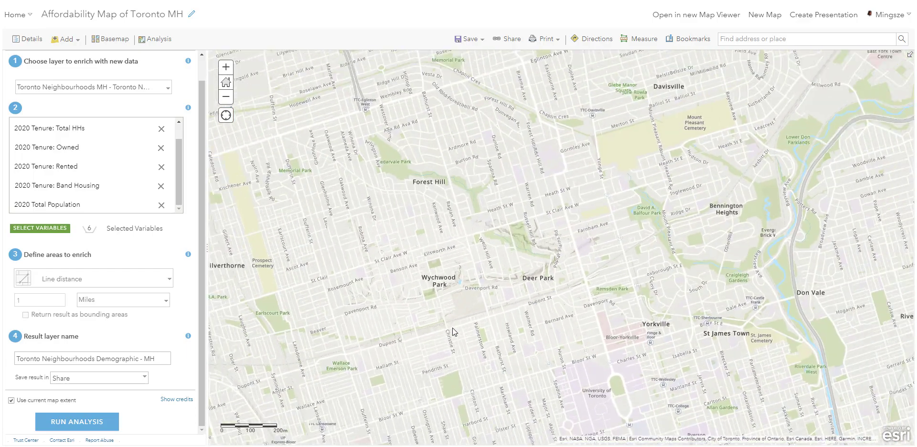
{"action": "scroll", "coordinate": [461, 344], "scroll_direction": "down", "scroll_amount": 1}
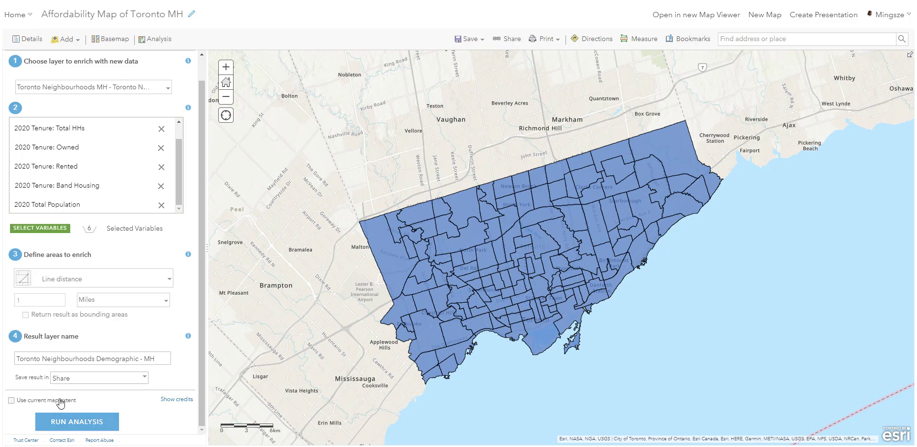
{"action": "left_click", "coordinate": [10, 405]}
{"action": "left_click", "coordinate": [176, 401]}
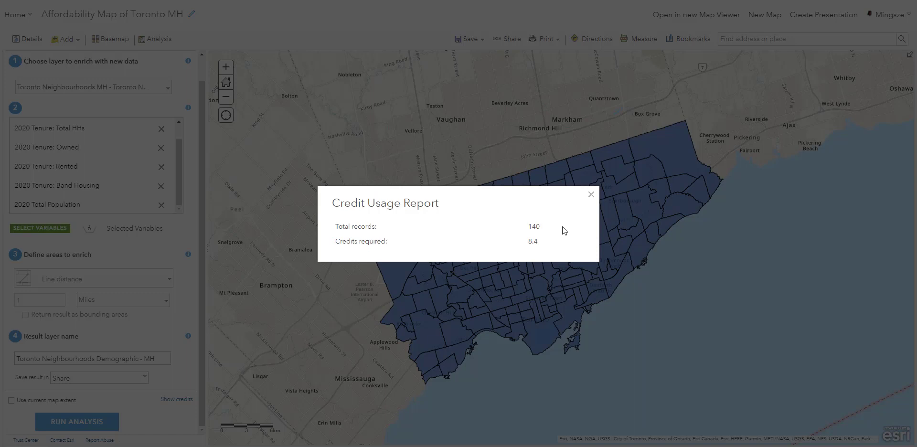
Step: Close the Credit Usage Report and scroll back up the Enrich Layer settings
{"action": "left_click", "coordinate": [591, 196]}
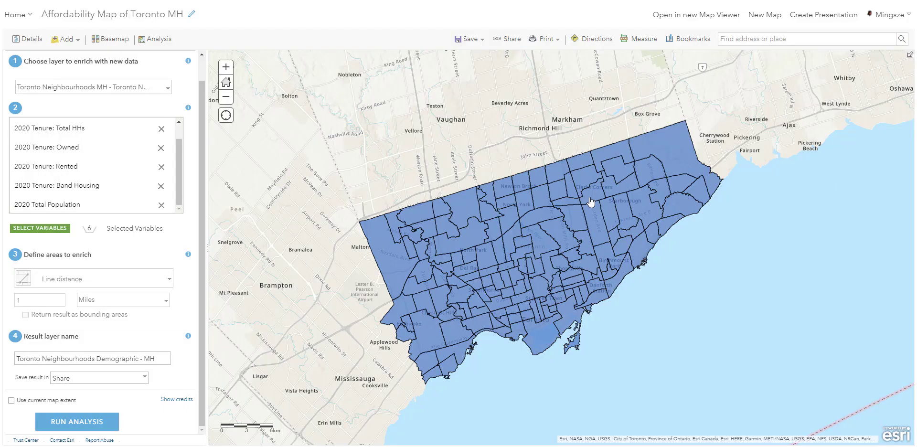
{"action": "scroll", "coordinate": [139, 279], "scroll_direction": "up", "scroll_amount": 1}
Step: Run the analysis to add Toronto Neighbourhoods Demographic MH, then view a neighbourhood's popup
{"action": "scroll", "coordinate": [96, 353], "scroll_direction": "down", "scroll_amount": 1}
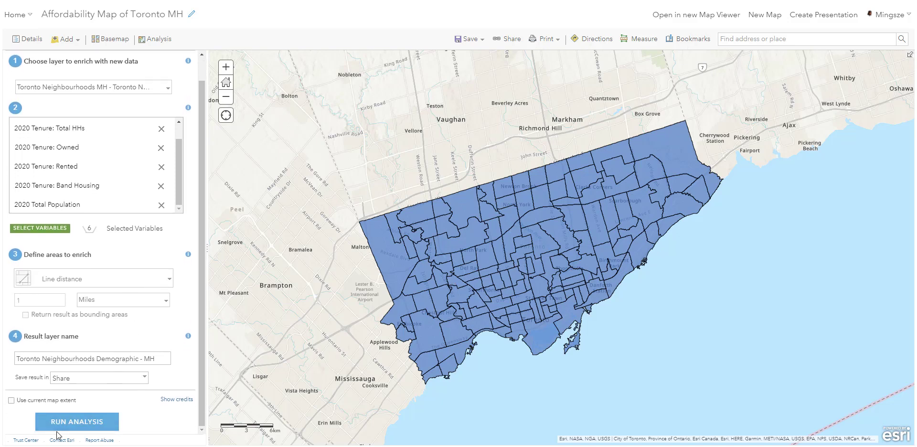
{"action": "left_click", "coordinate": [85, 423]}
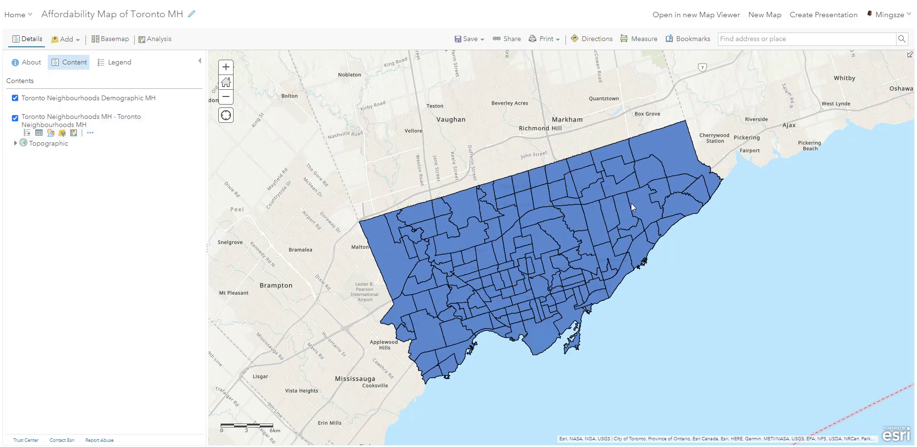
{"action": "scroll", "coordinate": [631, 205], "scroll_direction": "up", "scroll_amount": 1}
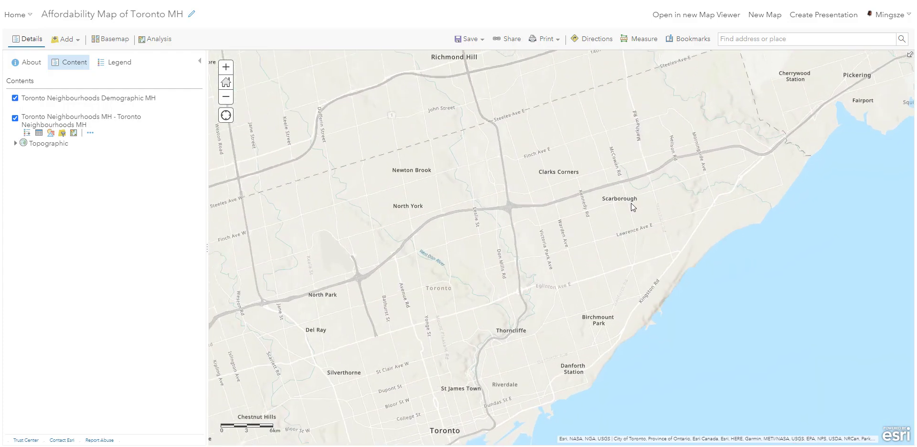
{"action": "scroll", "coordinate": [664, 129], "scroll_direction": "down", "scroll_amount": 1}
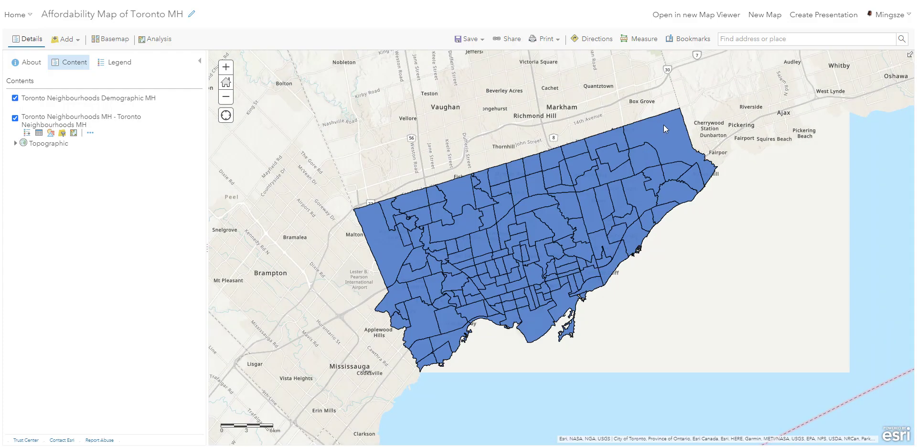
{"action": "left_click", "coordinate": [665, 130]}
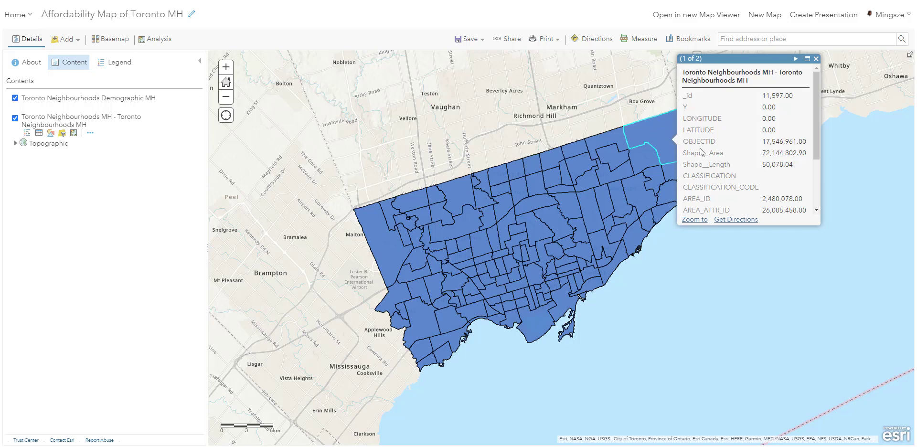
{"action": "left_click", "coordinate": [795, 59]}
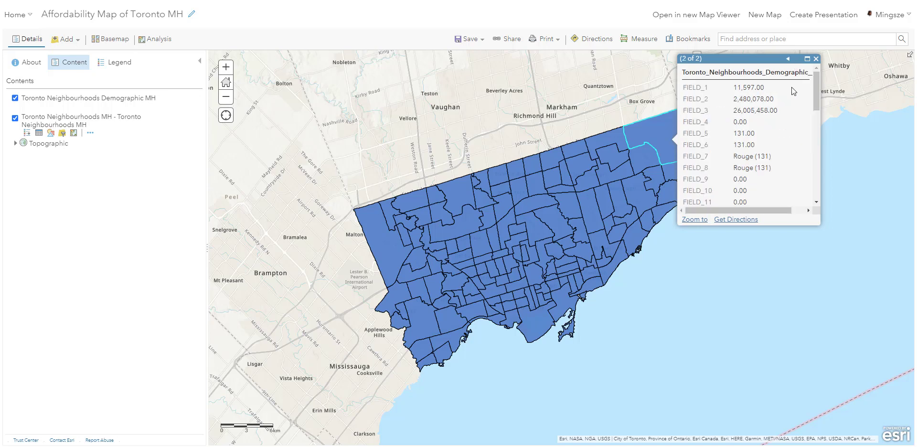
{"action": "left_click_drag", "start_coordinate": [818, 95], "coordinate": [713, 147]}
{"action": "left_click_drag", "start_coordinate": [815, 81], "coordinate": [812, 181]}
{"action": "scroll", "coordinate": [751, 121], "scroll_direction": "up", "scroll_amount": 1}
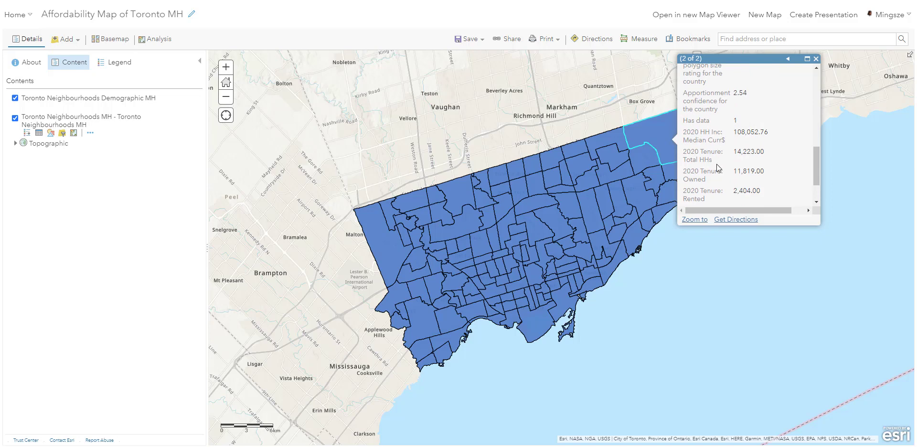
{"action": "scroll", "coordinate": [795, 172], "scroll_direction": "down", "scroll_amount": 1}
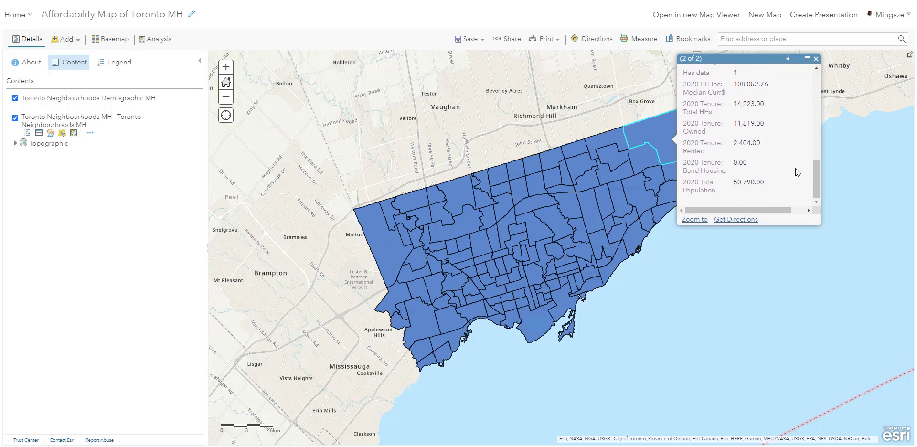
{"action": "scroll", "coordinate": [796, 169], "scroll_direction": "up", "scroll_amount": 8}
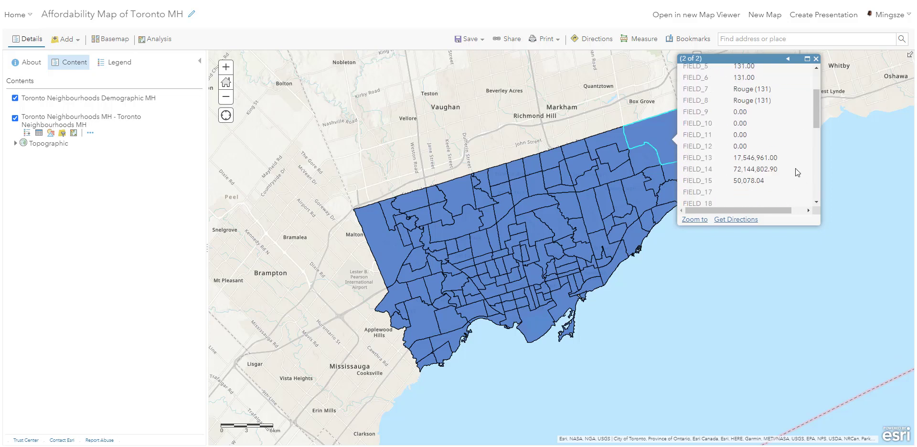
{"action": "left_click", "coordinate": [816, 59]}
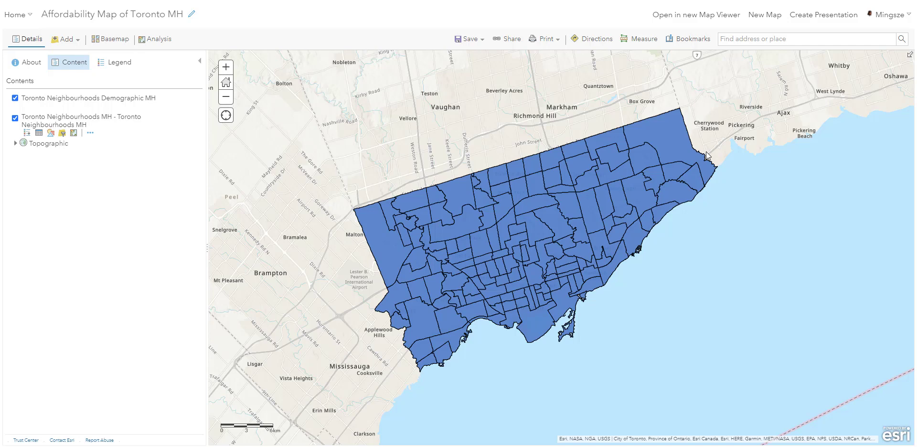
Step: Switch the map to the new Map Viewer, choosing 'No, proceed without saving'
{"action": "left_click", "coordinate": [691, 25]}
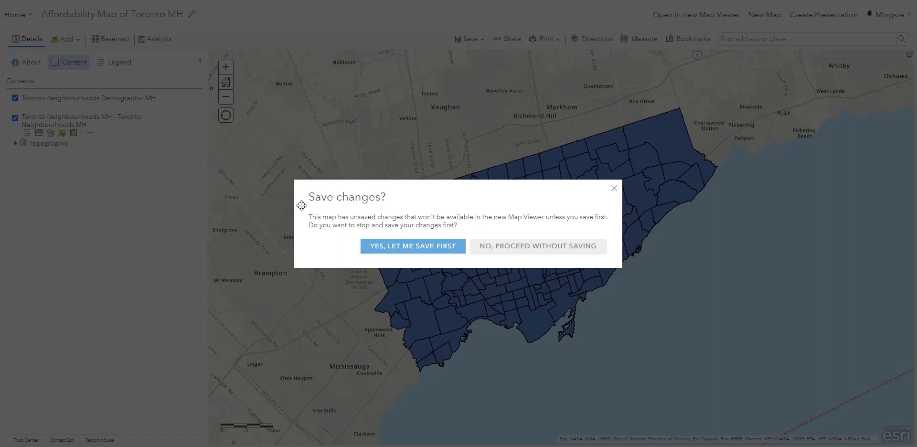
{"action": "left_click", "coordinate": [565, 257]}
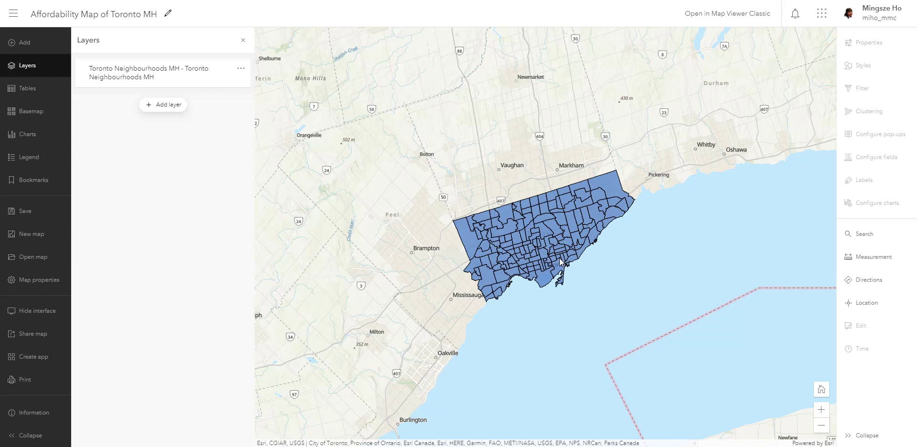
Step: Add the enriched Toronto_Neighbourhoods_Demographic___MH layer from its details page to the Affordability Map
{"action": "left_click", "coordinate": [176, 112]}
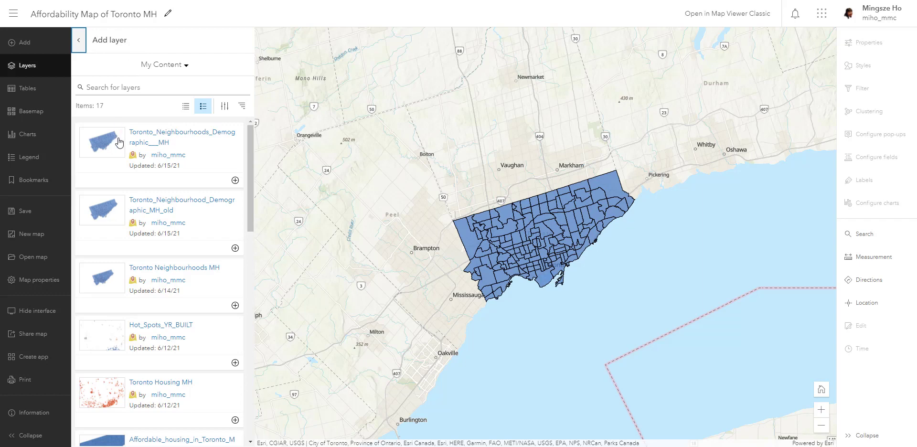
{"action": "left_click", "coordinate": [203, 157]}
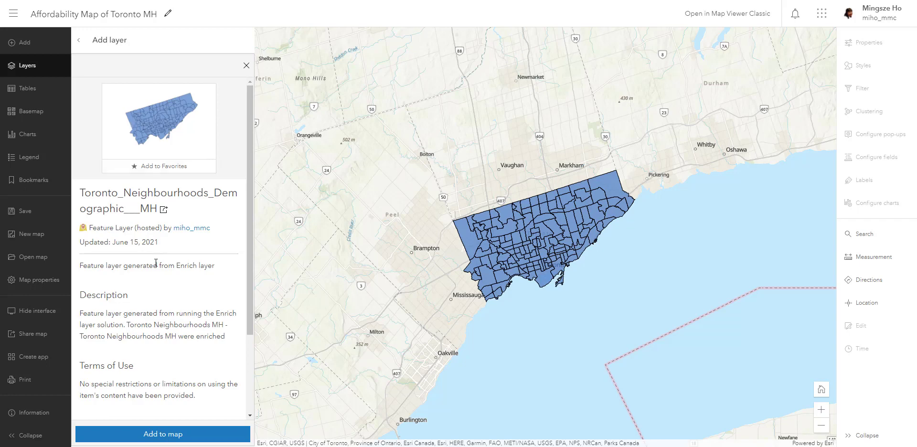
{"action": "scroll", "coordinate": [149, 323], "scroll_direction": "down", "scroll_amount": 2}
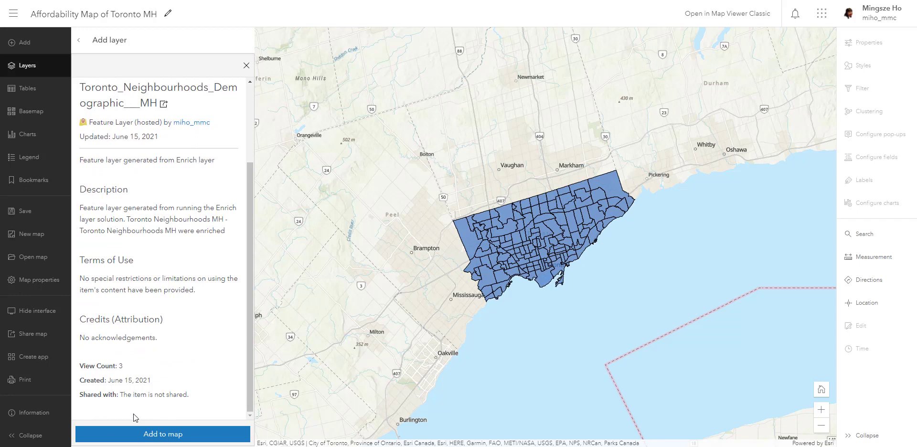
{"action": "left_click", "coordinate": [135, 438]}
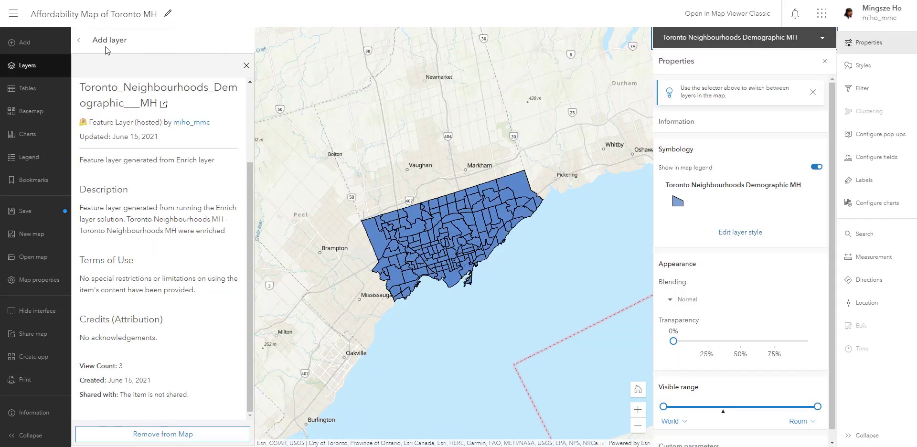
Step: Hide the original Toronto Neighbourhoods MH layer in the Layers list
{"action": "left_click", "coordinate": [79, 42]}
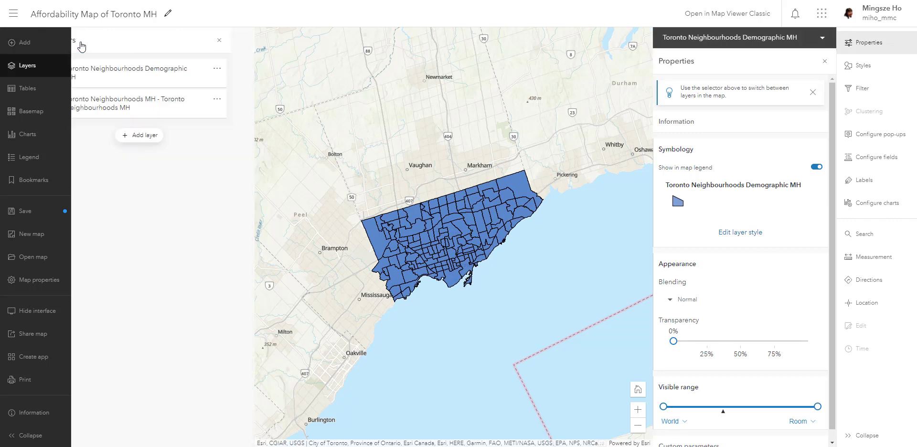
{"action": "left_click", "coordinate": [145, 112]}
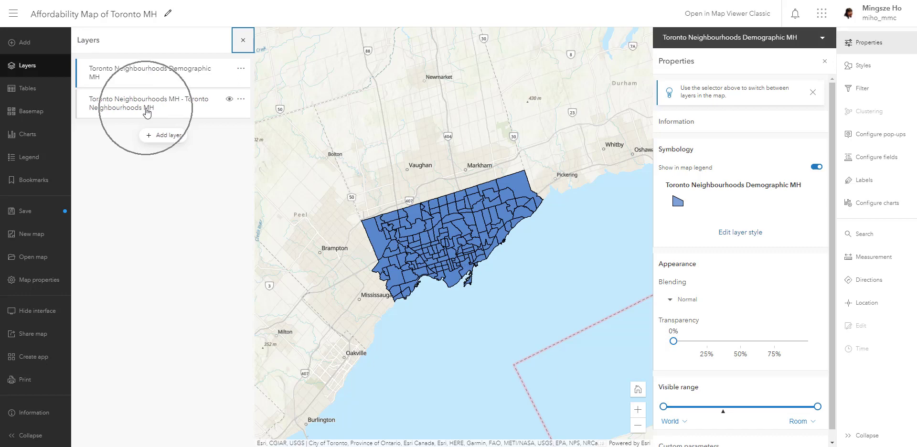
{"action": "left_click", "coordinate": [230, 100]}
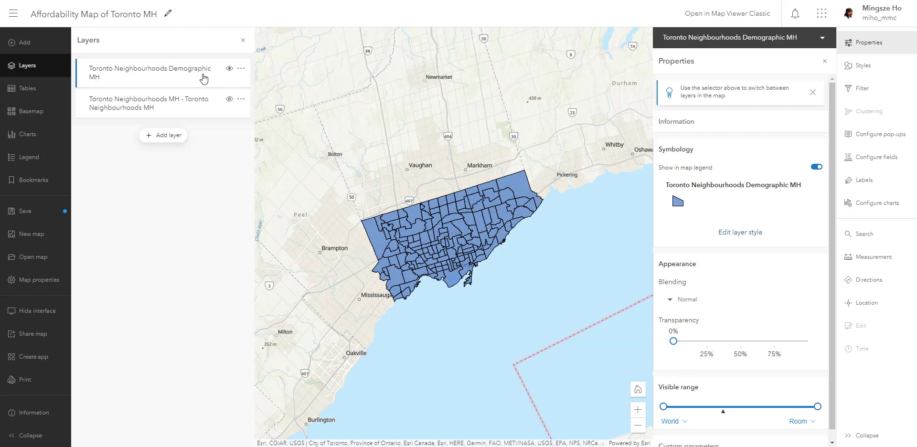
{"action": "left_click", "coordinate": [185, 81]}
{"action": "left_click", "coordinate": [185, 81]}
Step: Open Willowdale East's pop-up and scroll through its enriched attributes and FIELD_ entries
{"action": "left_click", "coordinate": [443, 213]}
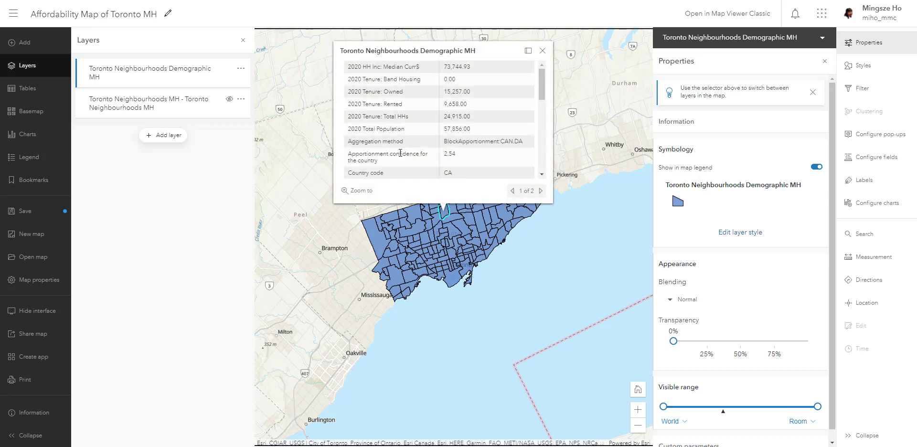
{"action": "scroll", "coordinate": [418, 117], "scroll_direction": "down", "scroll_amount": 10}
{"action": "scroll", "coordinate": [417, 119], "scroll_direction": "down", "scroll_amount": 2}
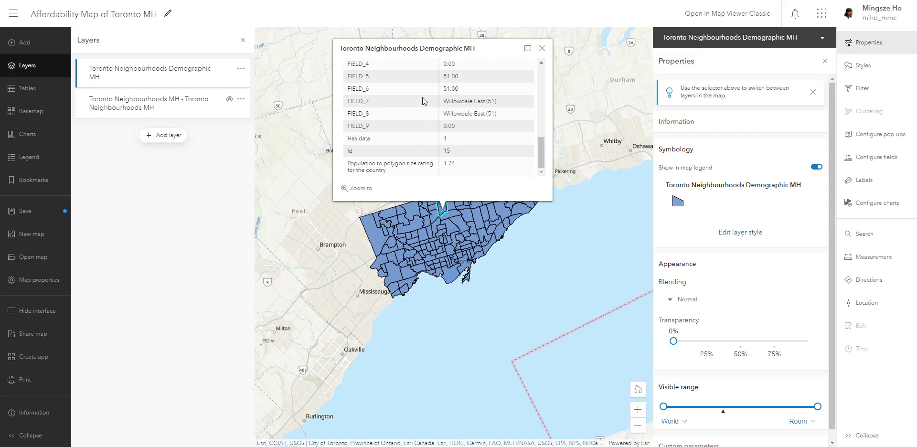
Step: Scroll through the demographic layer's field list under Configure fields
{"action": "left_click", "coordinate": [860, 159]}
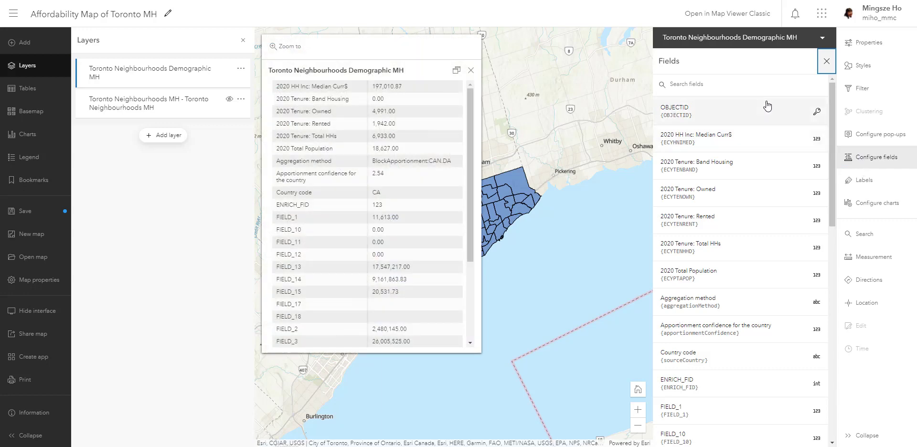
{"action": "scroll", "coordinate": [720, 319], "scroll_direction": "down", "scroll_amount": 2}
{"action": "scroll", "coordinate": [720, 319], "scroll_direction": "down", "scroll_amount": 5}
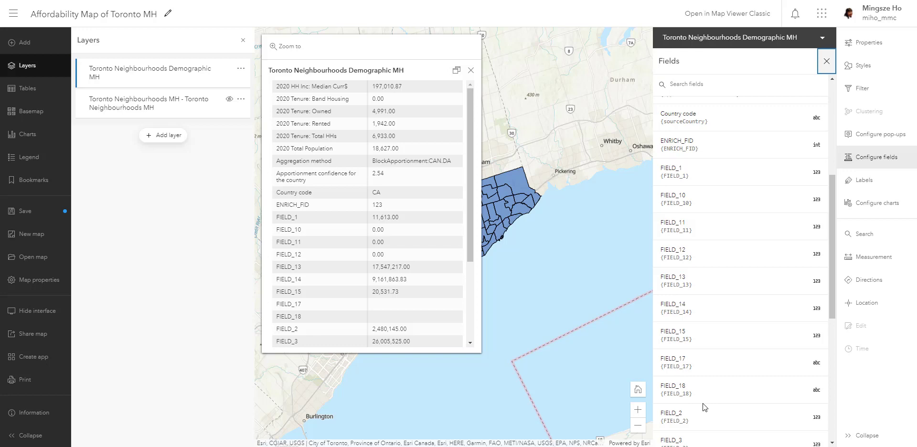
Step: Close the neighbourhood pop-up and go from the layer's Information summary to its item details page
{"action": "left_click", "coordinate": [474, 71]}
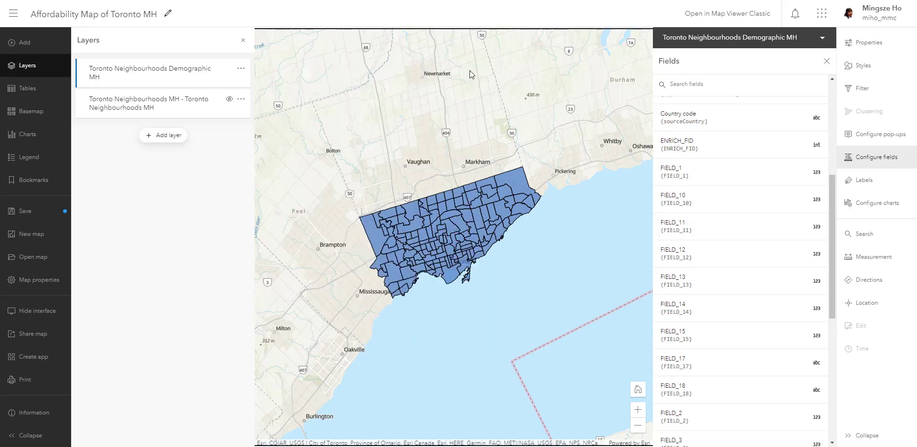
{"action": "left_click", "coordinate": [857, 47]}
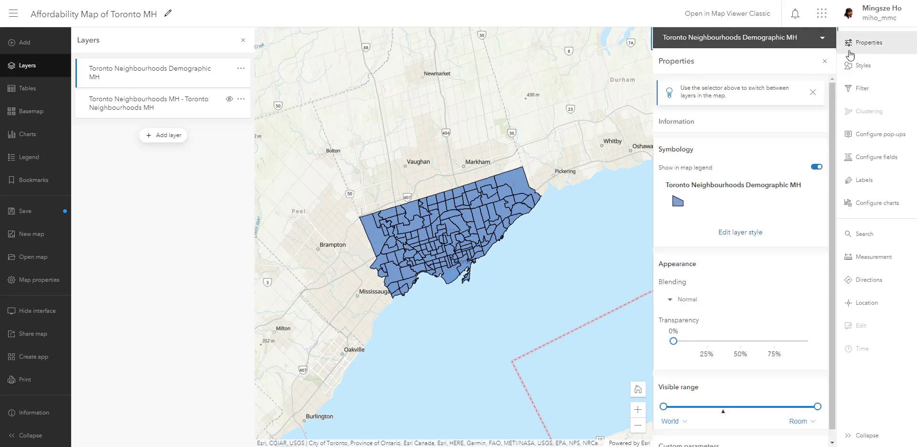
{"action": "left_click", "coordinate": [746, 124]}
{"action": "left_click", "coordinate": [700, 229]}
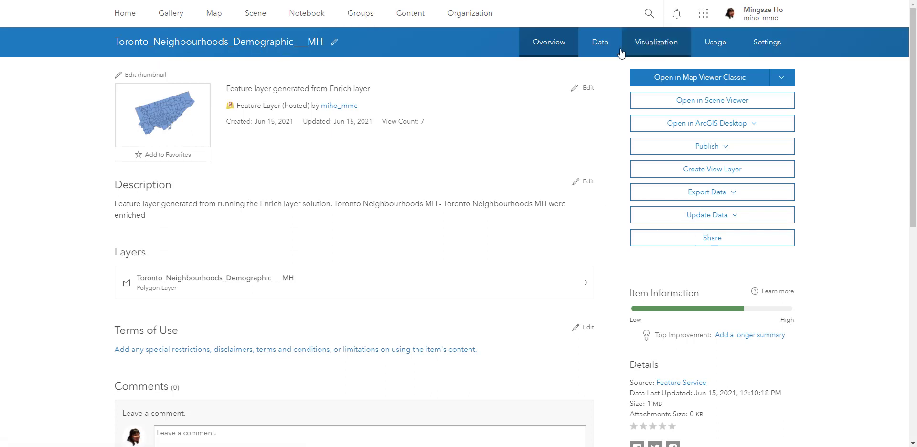
Step: Show the item's Data tab field list and scroll through all 33 fields, FIELD_1 to 2020 ECY
{"action": "left_click", "coordinate": [610, 46]}
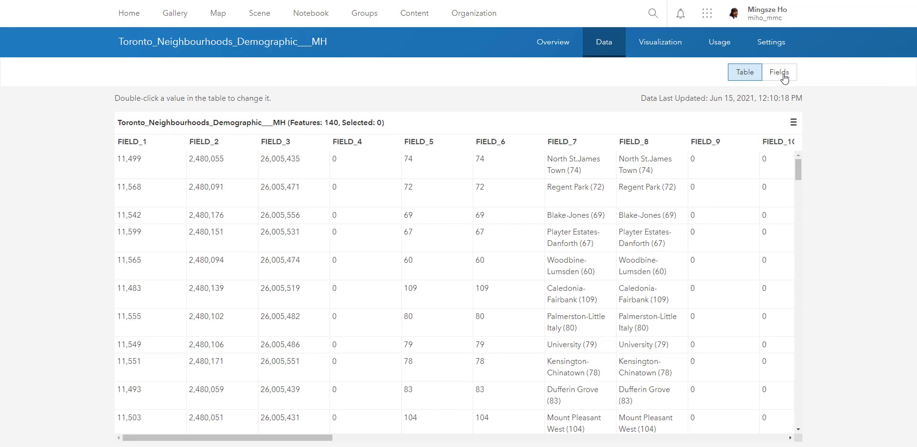
{"action": "left_click_drag", "start_coordinate": [784, 76], "coordinate": [794, 78]}
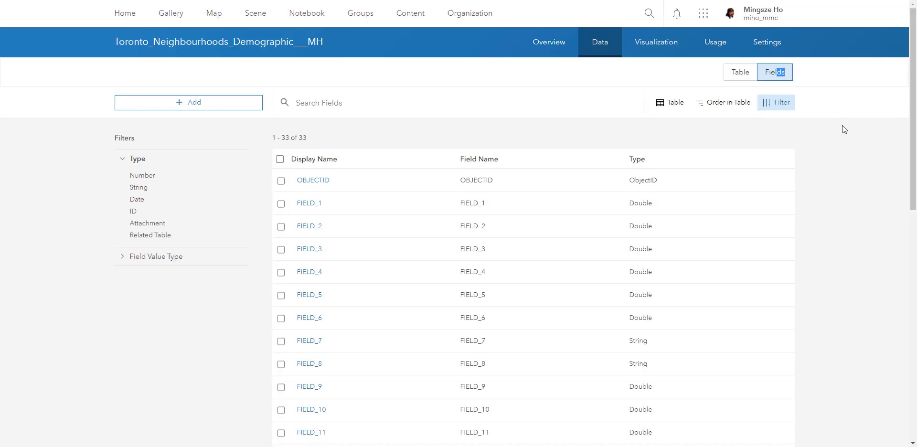
{"action": "left_click", "coordinate": [844, 130]}
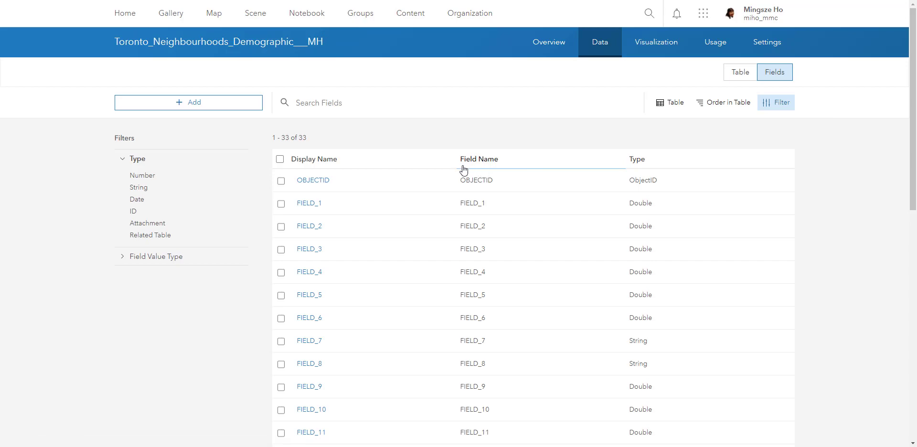
{"action": "scroll", "coordinate": [368, 194], "scroll_direction": "down", "scroll_amount": 1}
{"action": "scroll", "coordinate": [365, 190], "scroll_direction": "down", "scroll_amount": 7}
{"action": "scroll", "coordinate": [357, 229], "scroll_direction": "up", "scroll_amount": 7}
{"action": "scroll", "coordinate": [344, 224], "scroll_direction": "down", "scroll_amount": 8}
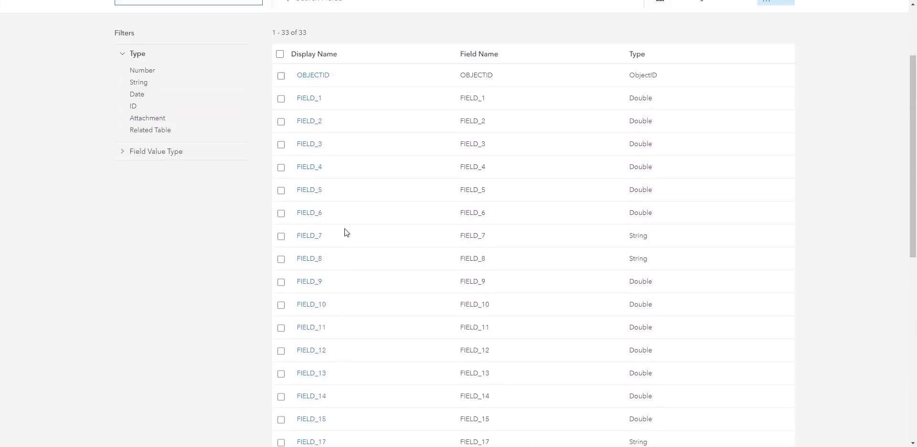
{"action": "scroll", "coordinate": [344, 229], "scroll_direction": "up", "scroll_amount": 2}
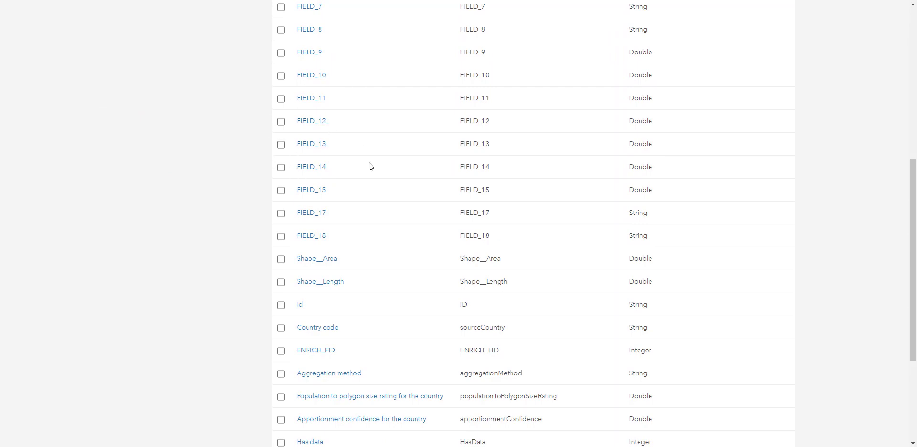
{"action": "scroll", "coordinate": [370, 166], "scroll_direction": "down", "scroll_amount": 4}
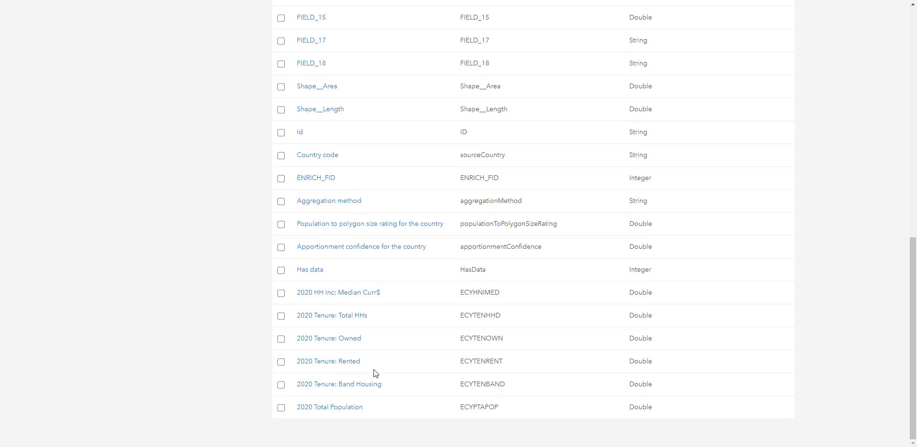
{"action": "scroll", "coordinate": [374, 372], "scroll_direction": "up", "scroll_amount": 10}
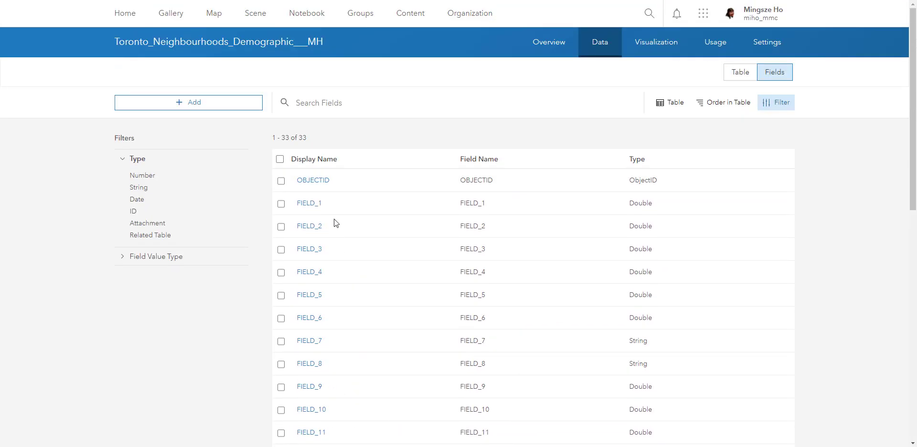
Step: Change FIELD_1's display name to _id and save it
{"action": "left_click", "coordinate": [313, 204]}
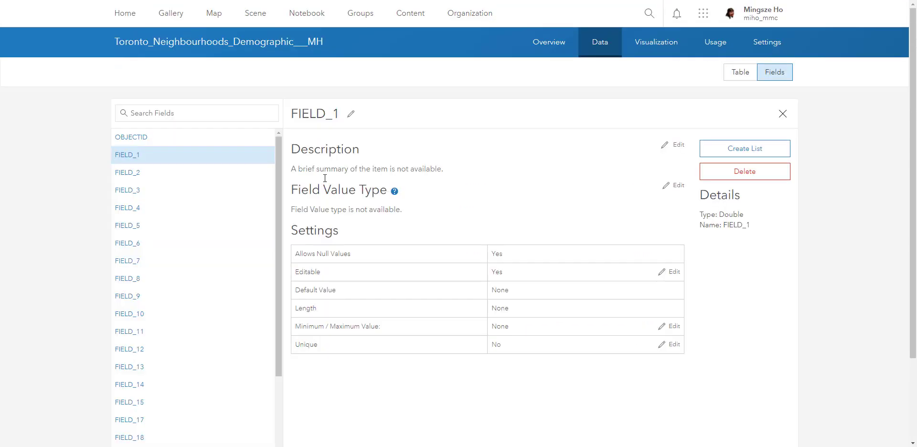
{"action": "left_click", "coordinate": [352, 116]}
{"action": "left_click_drag", "start_coordinate": [348, 115], "coordinate": [289, 117]}
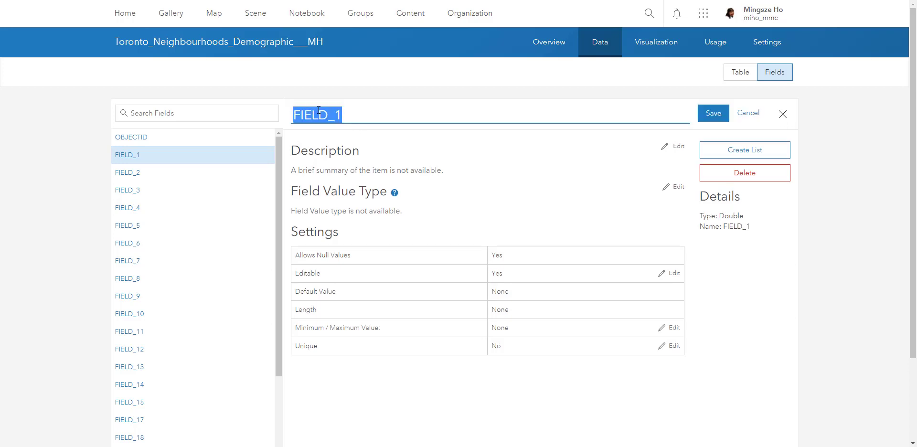
{"action": "type", "text": "_id"}
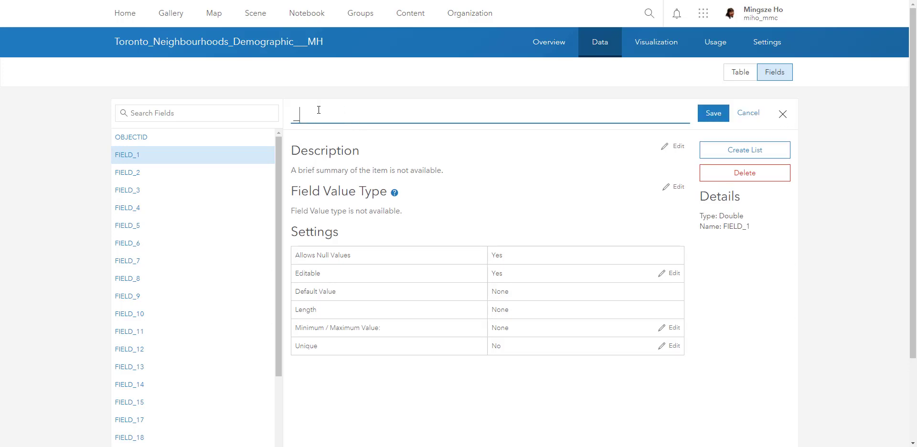
{"action": "left_click", "coordinate": [715, 115]}
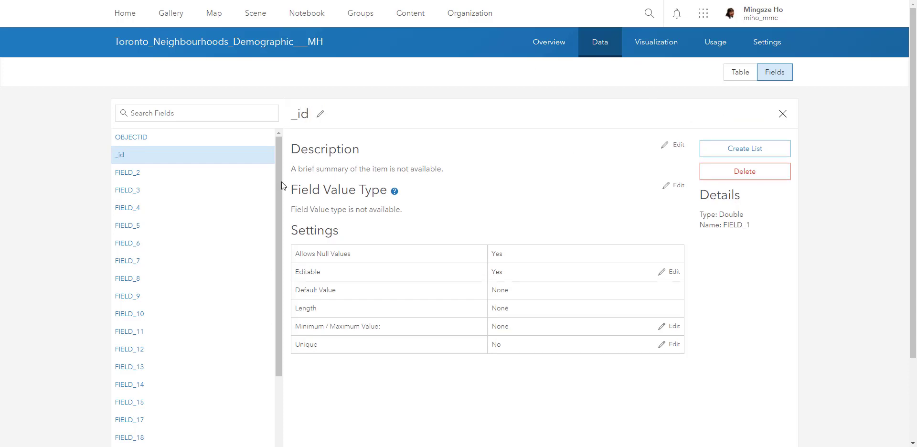
Step: Start editing the display name of FIELD_2
{"action": "left_click", "coordinate": [132, 175]}
{"action": "left_click", "coordinate": [352, 115]}
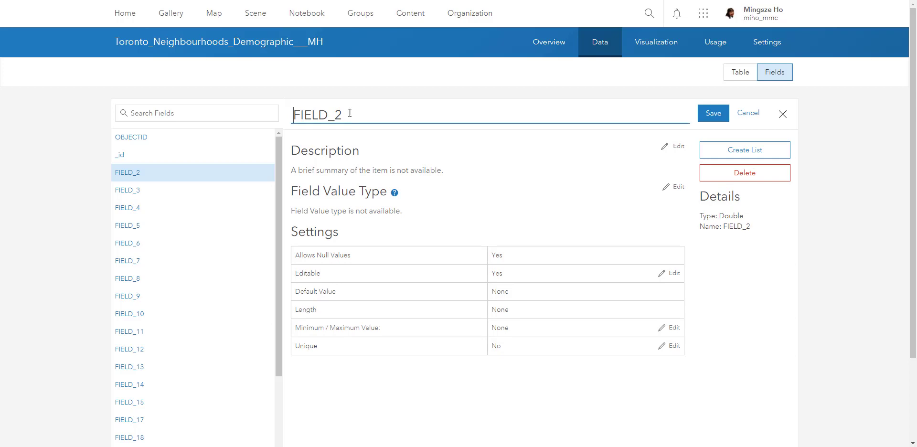
{"action": "scroll", "coordinate": [214, 384], "scroll_direction": "down", "scroll_amount": 3}
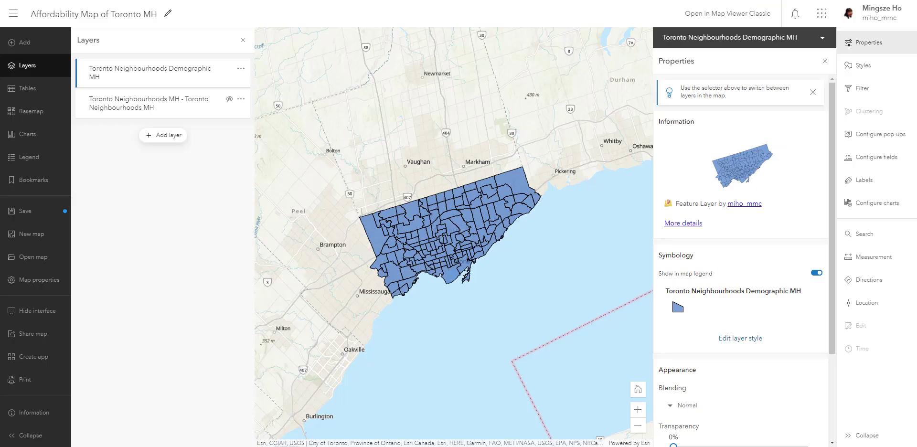
Step: Show the actions menu for the Toronto Neighbourhoods Demographic MH layer
{"action": "left_click", "coordinate": [241, 69]}
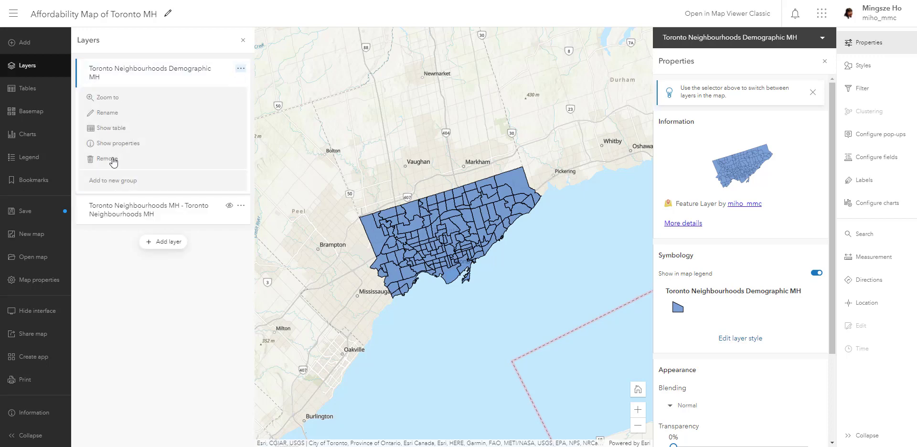